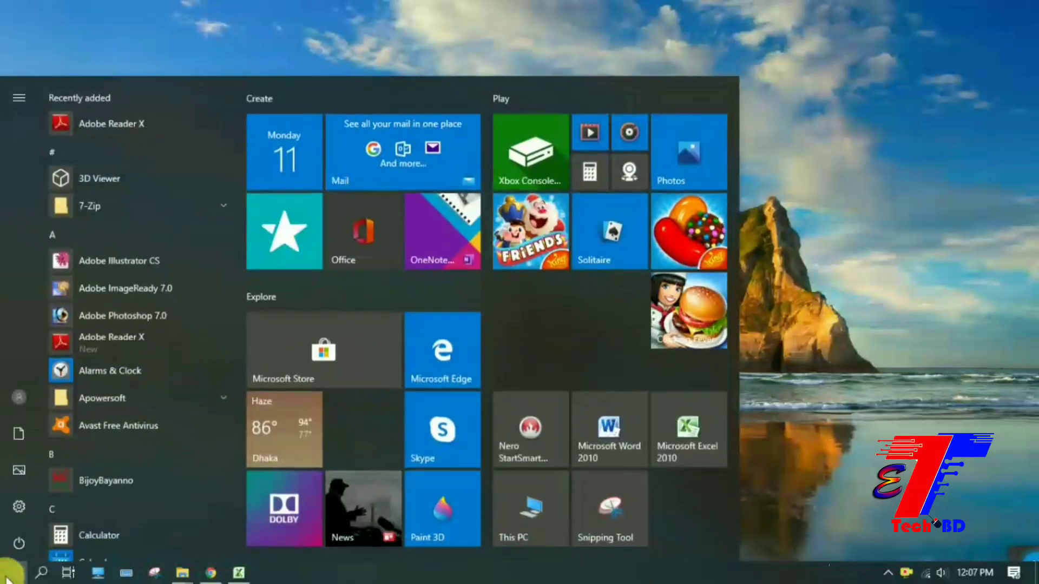
Step: Launch Microsoft Excel 2010 from the Start menu to show the May-2020 salary sheet
click(690, 433)
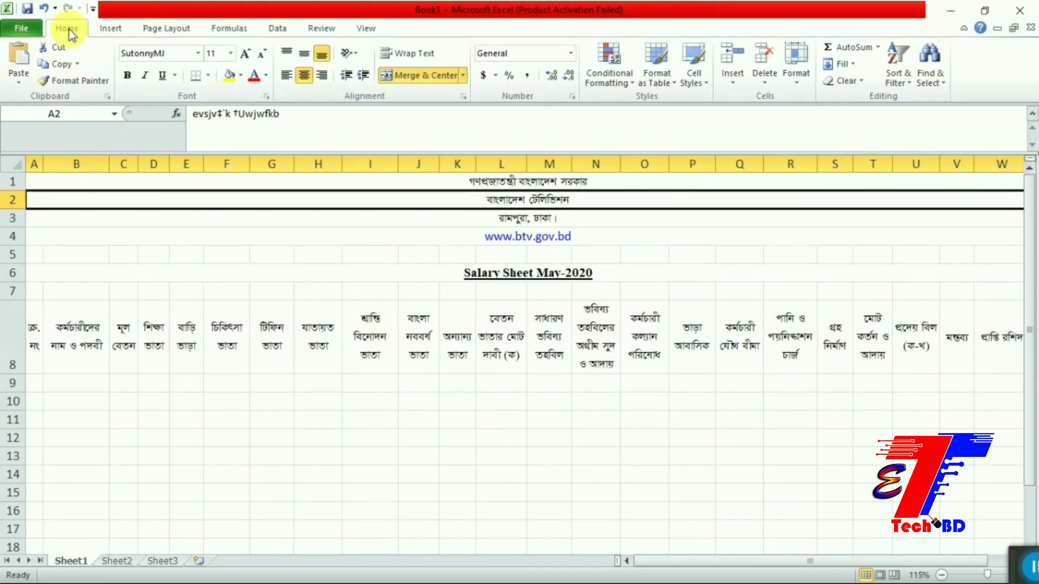
Step: Set page setup to landscape Legal paper with margins 0.5 top/bottom, 0.45 left, 0.2 right
click(160, 32)
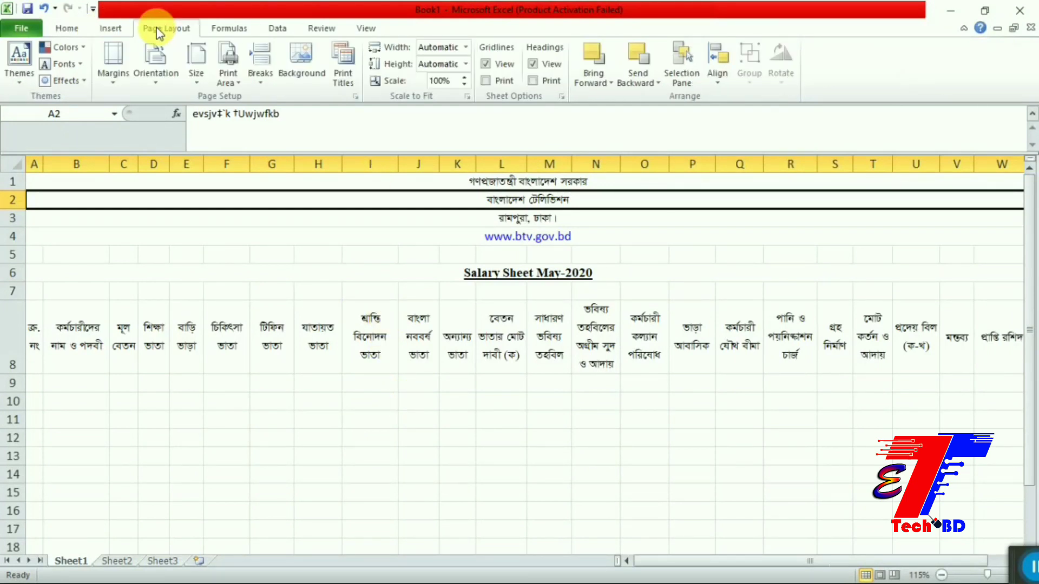
click(112, 83)
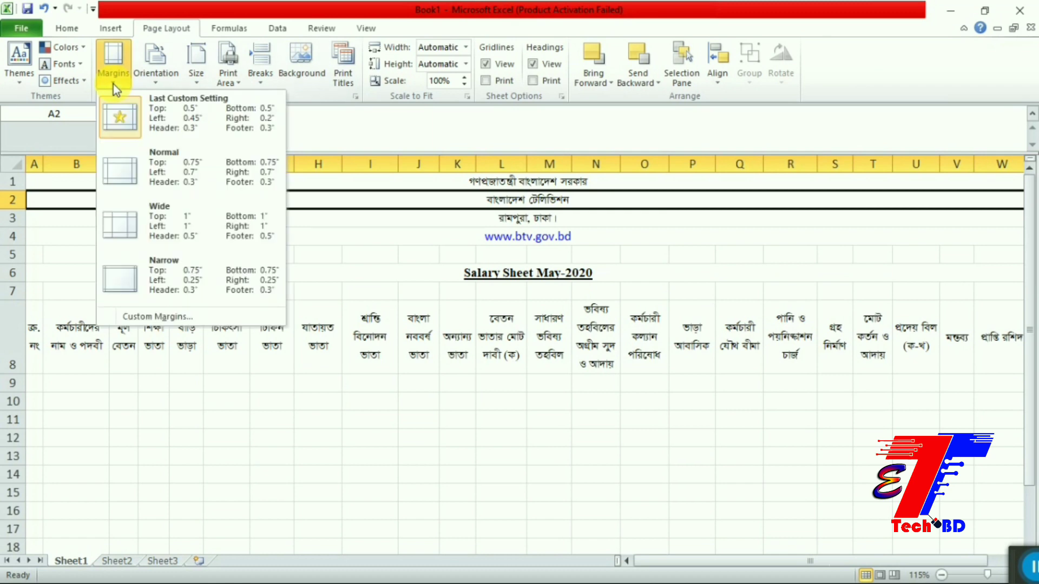
click(174, 315)
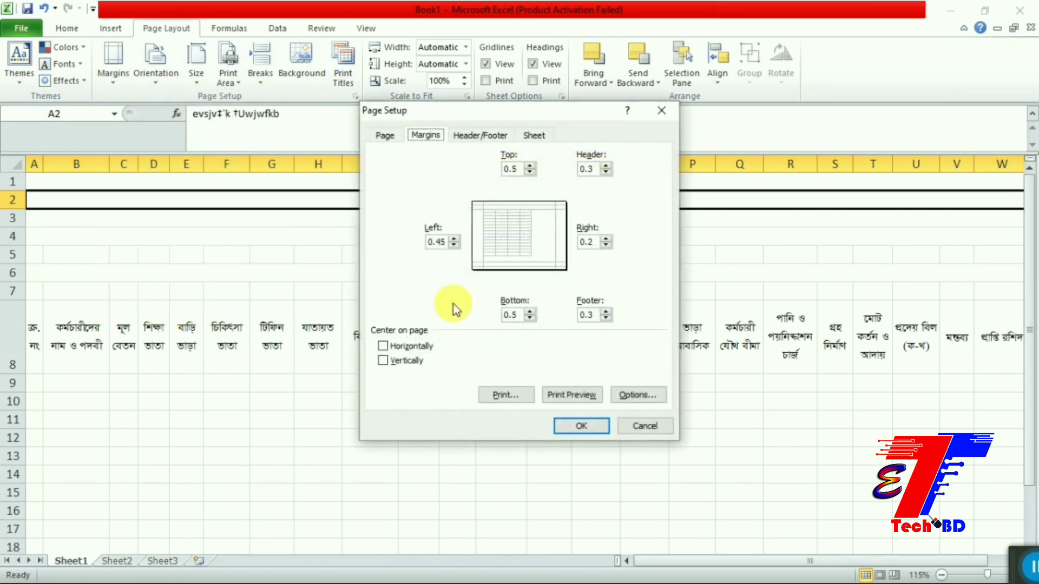
click(385, 134)
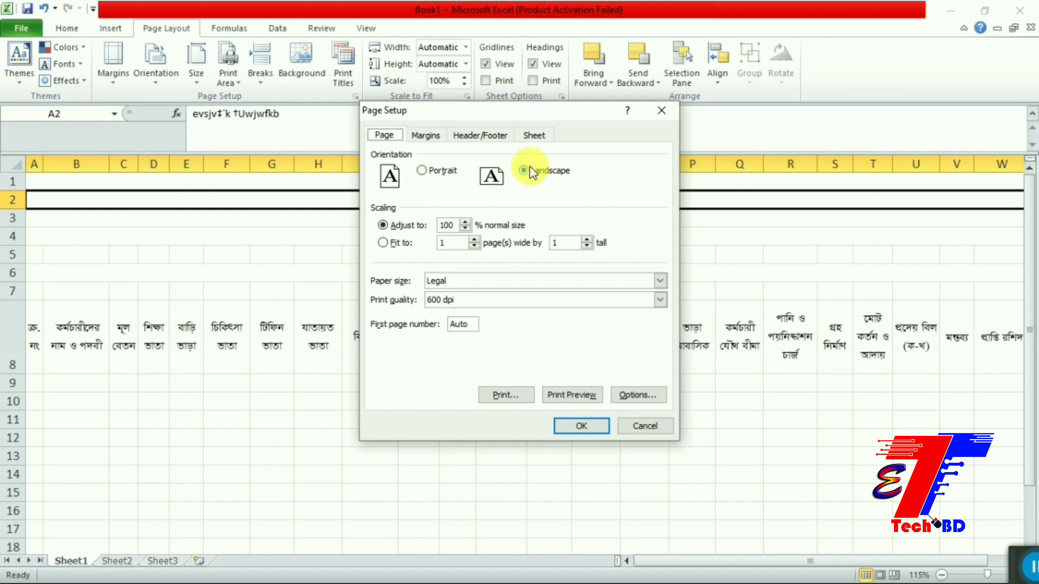
click(493, 282)
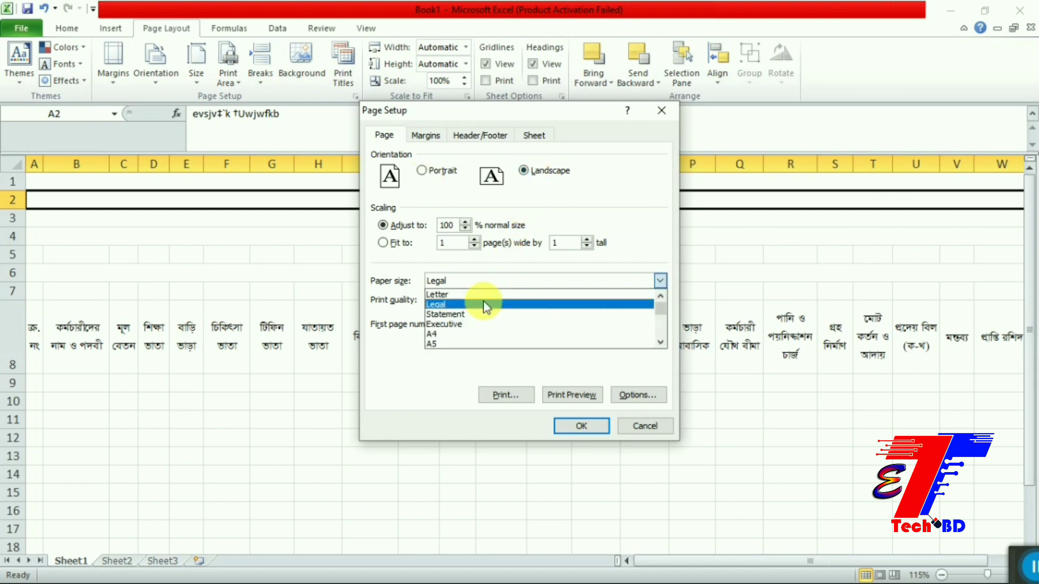
click(487, 304)
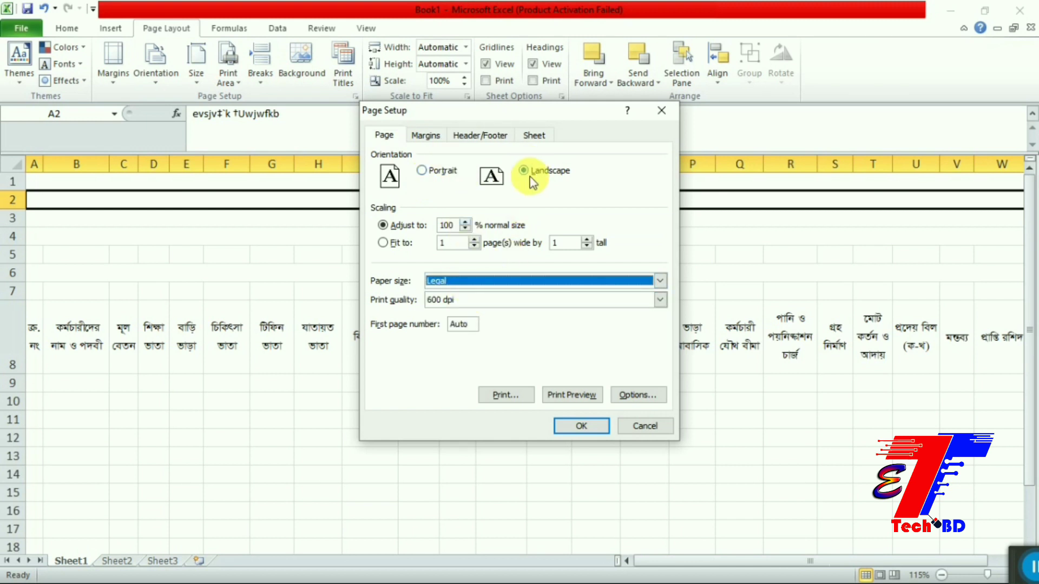
click(436, 140)
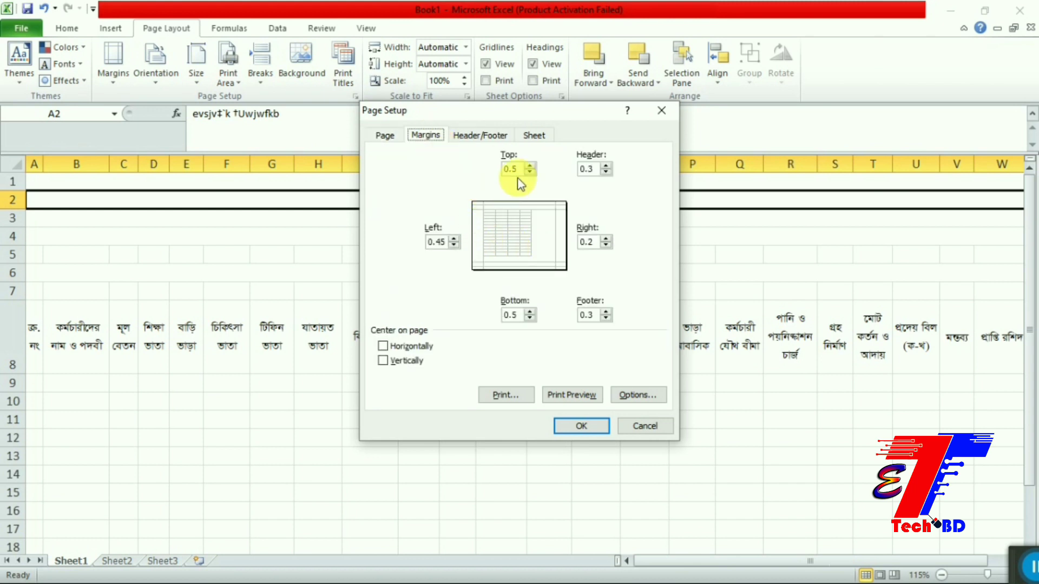
click(582, 176)
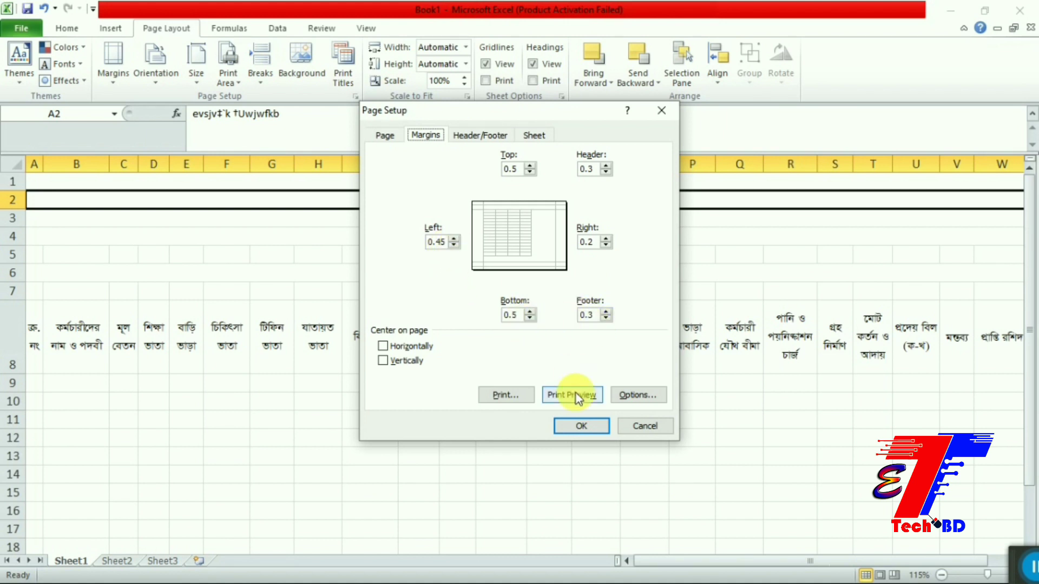
click(580, 426)
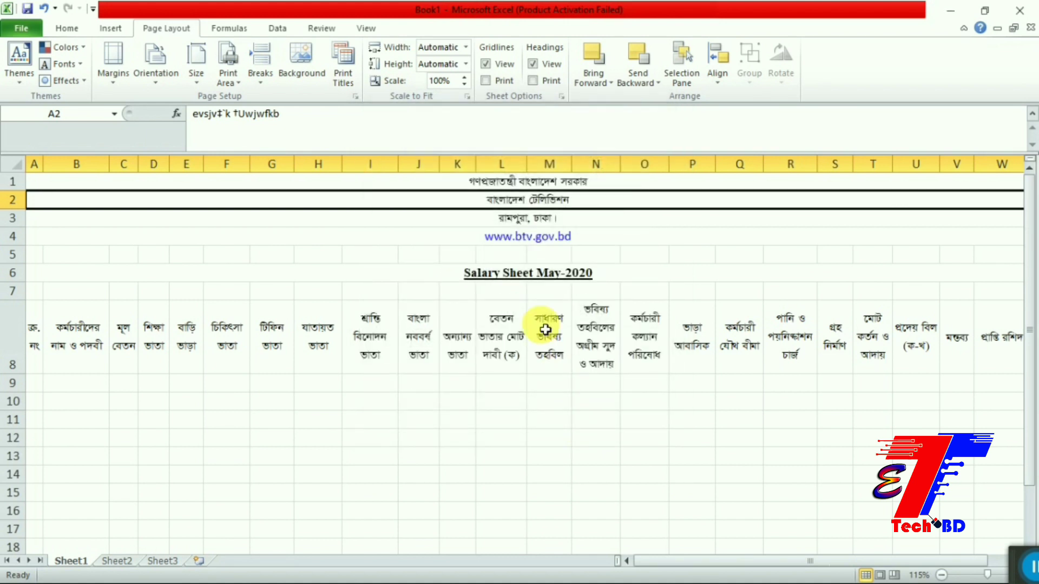
click(514, 182)
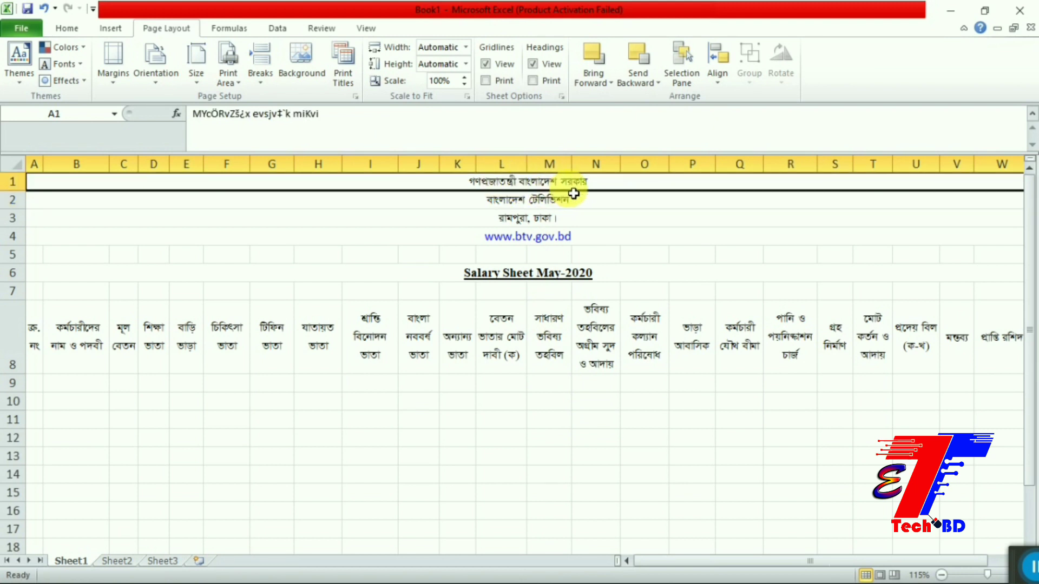
click(550, 200)
click(541, 221)
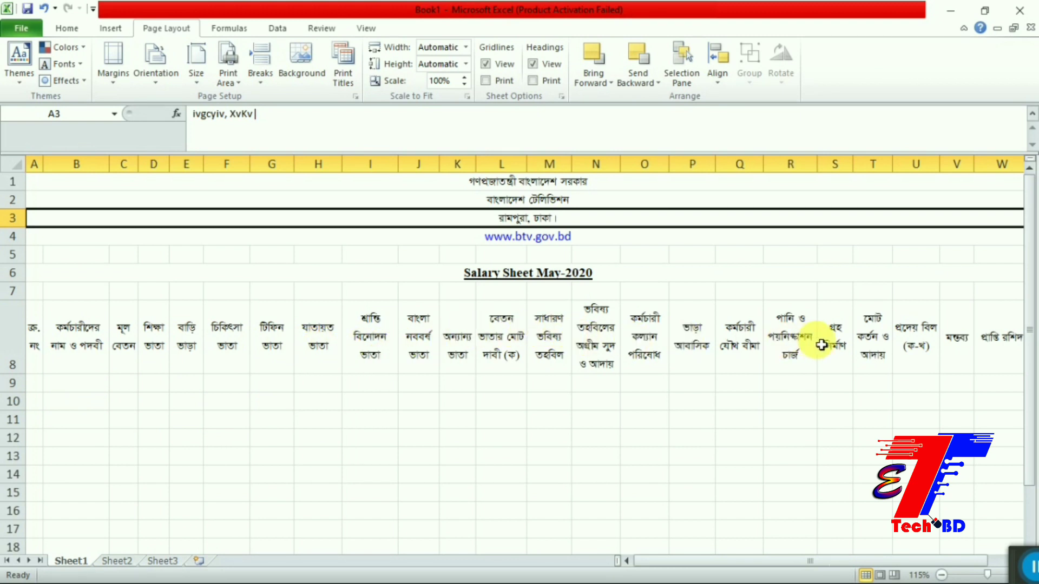
Step: Fill serial numbers 1 to 5 down A9:A13 as a series
click(37, 383)
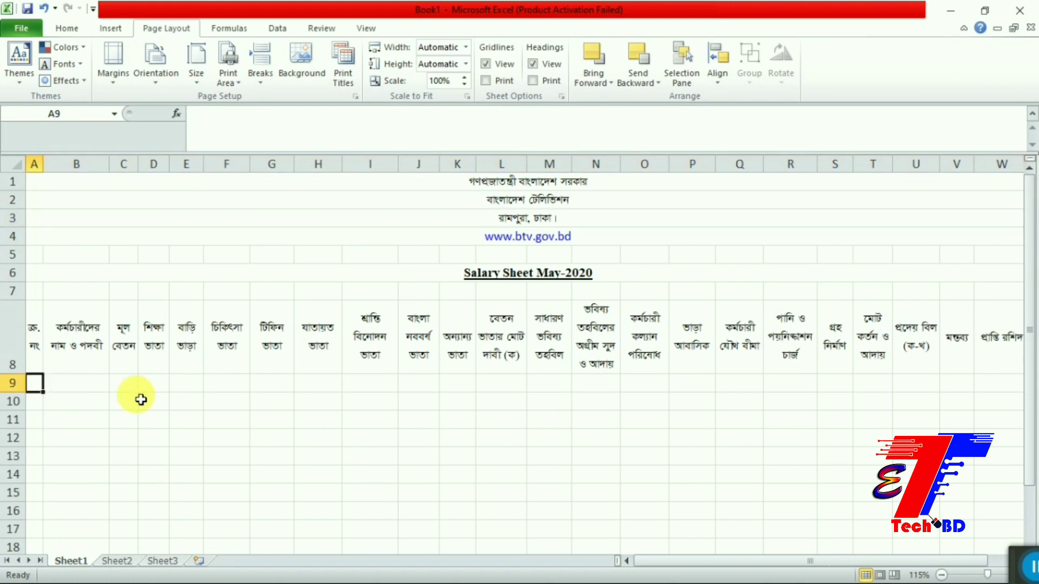
text(1)
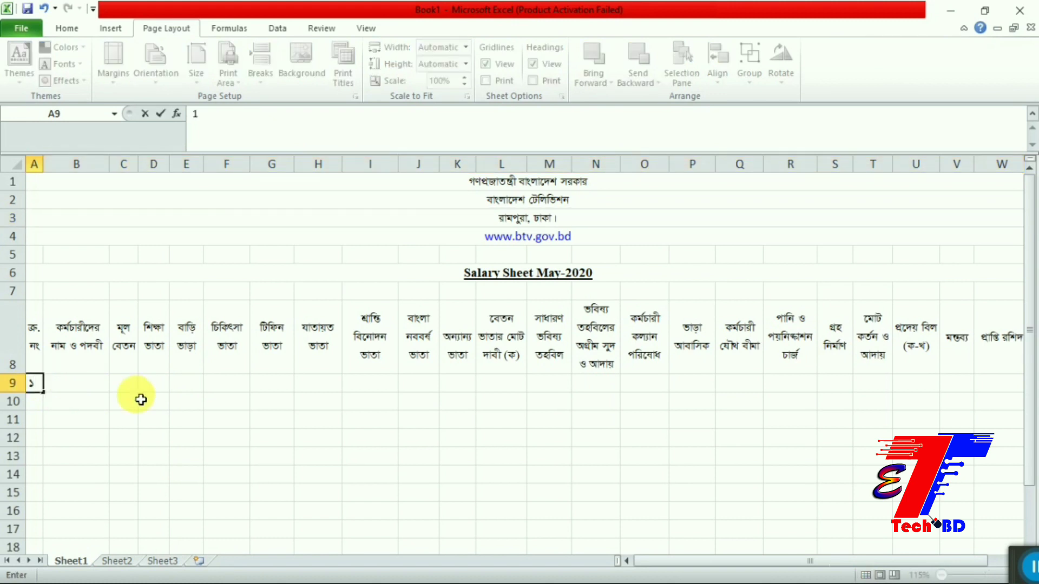
drag(44, 392, 48, 462)
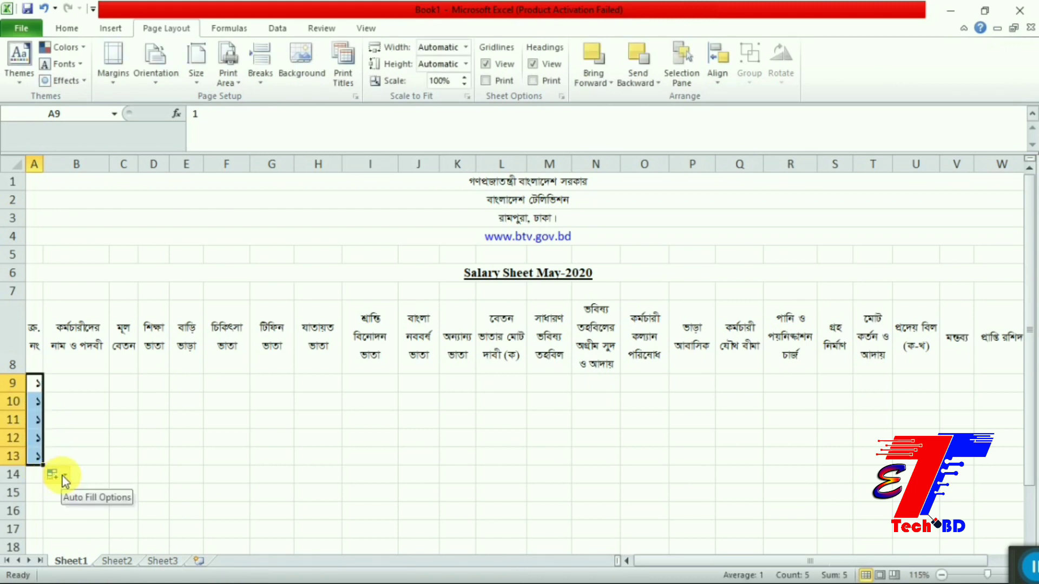
click(62, 476)
click(76, 508)
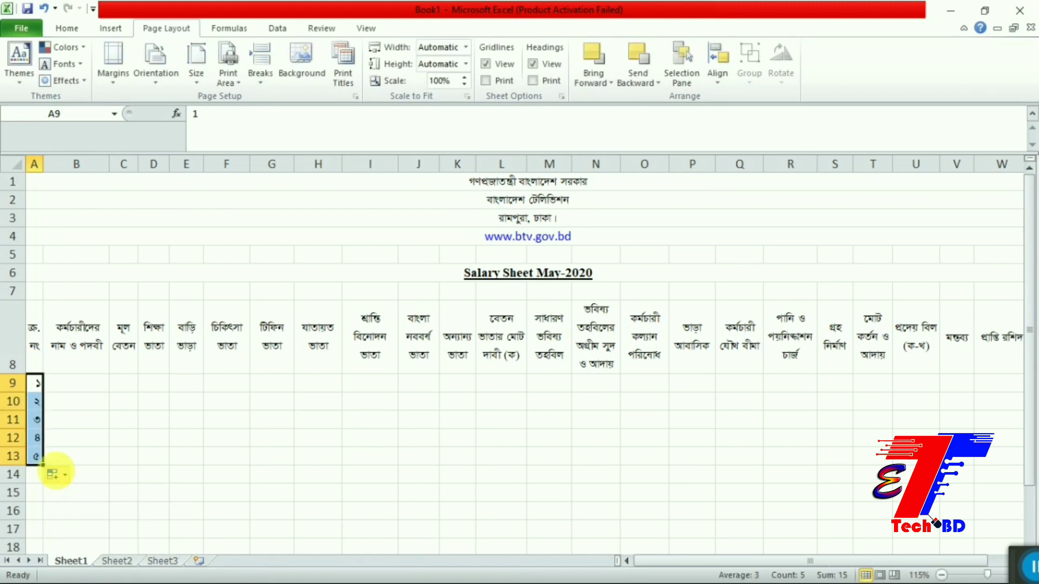
Step: Centre the serial numbers both vertically and horizontally in their cells
click(66, 28)
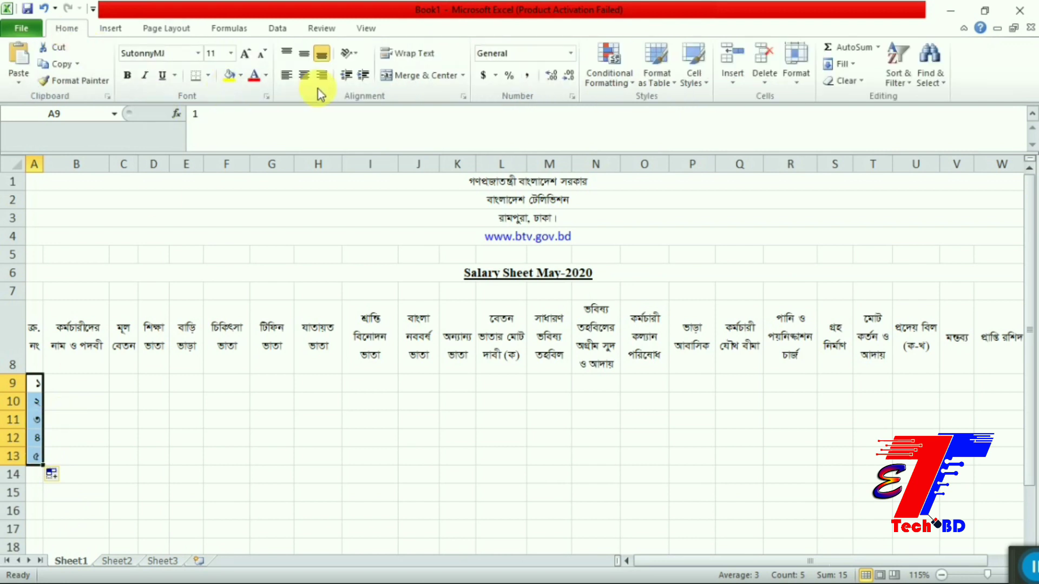
click(303, 55)
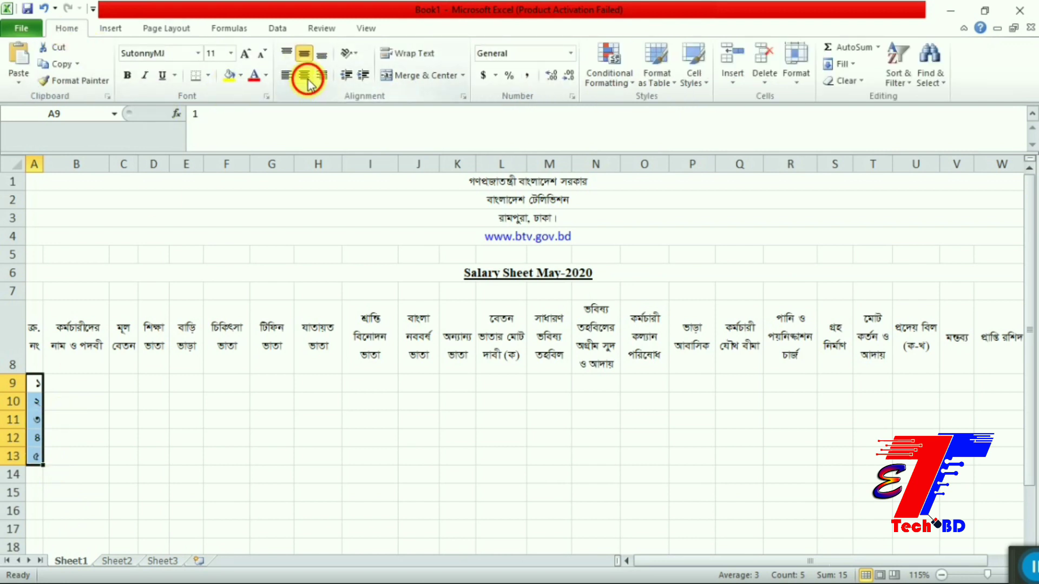
click(305, 76)
click(87, 386)
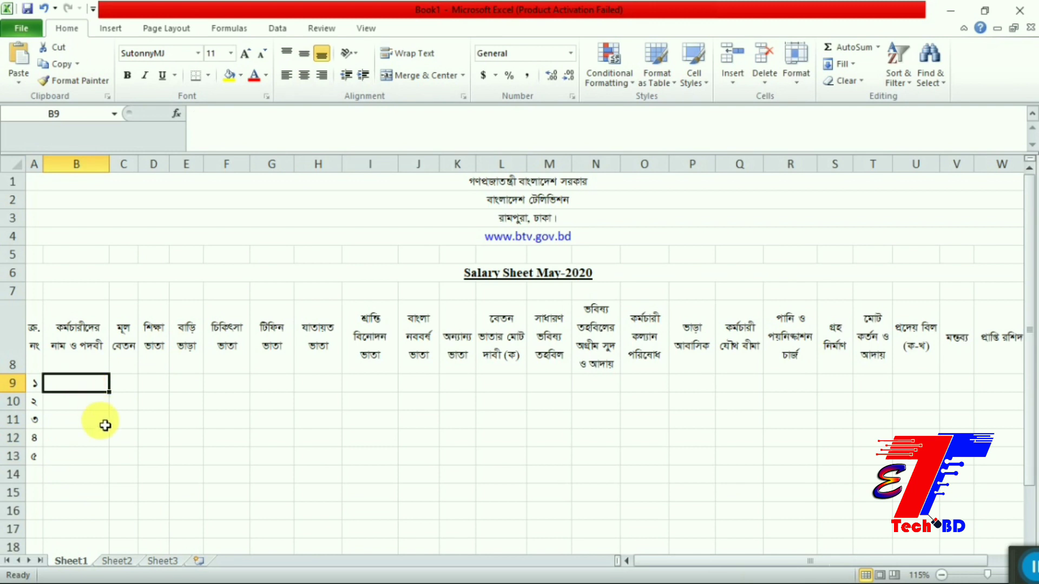
Step: Enter the first employee's full name in cell B9
text(ubfh)
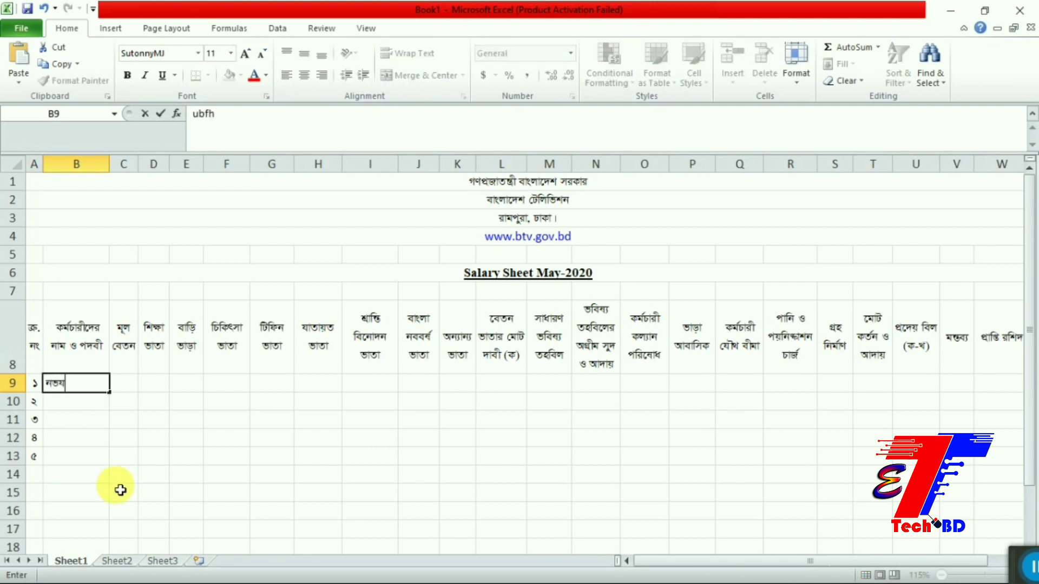
key(BackSpace)
key(BackSpace)
text(Rbve)
text( †gvt †mwjg †iRv)
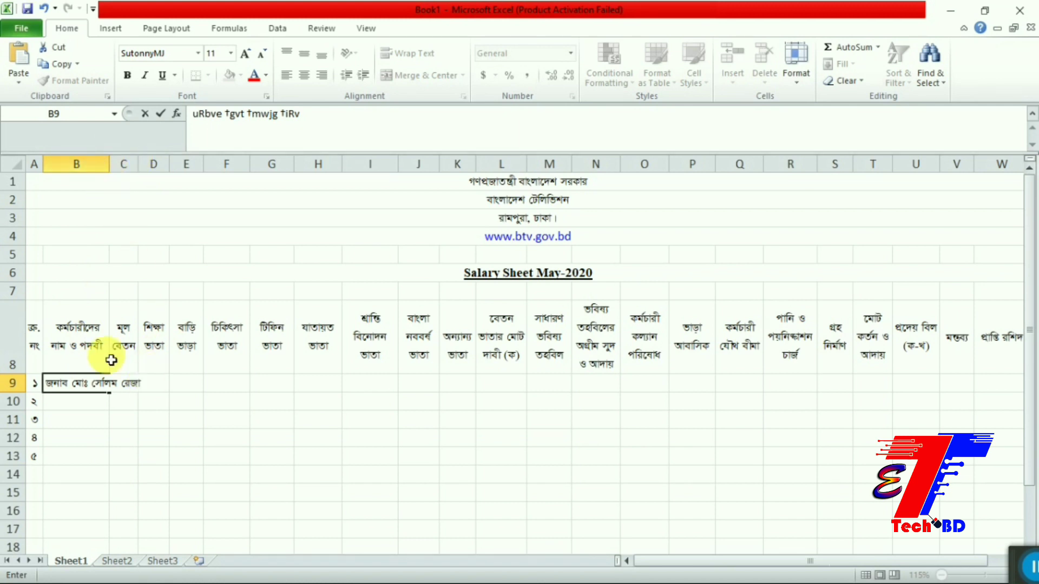
click(86, 165)
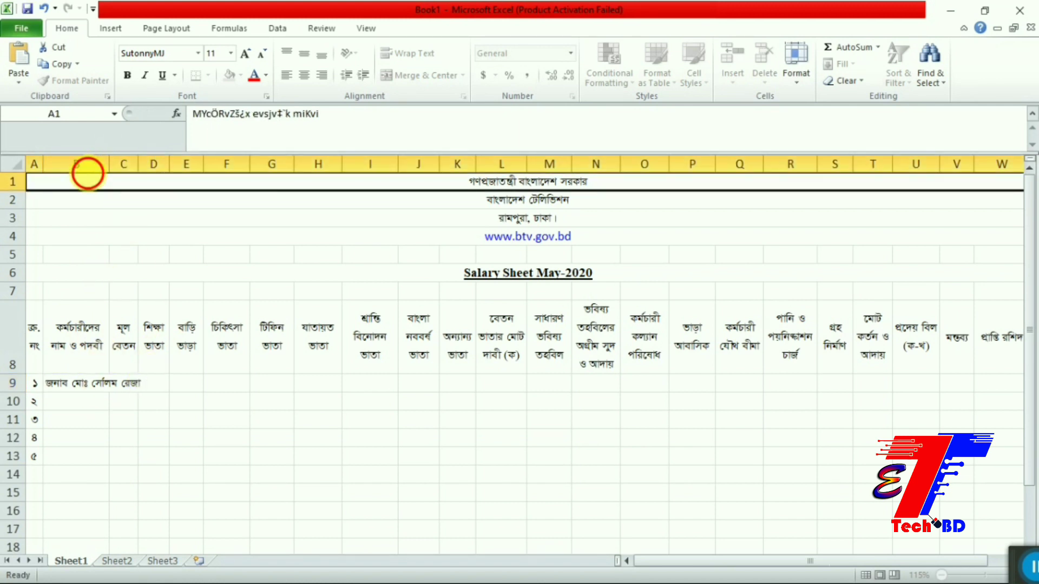
Step: Widen column B to fit the name and type the designation Junior Programme Officer in B10
click(105, 165)
drag(113, 169, 152, 165)
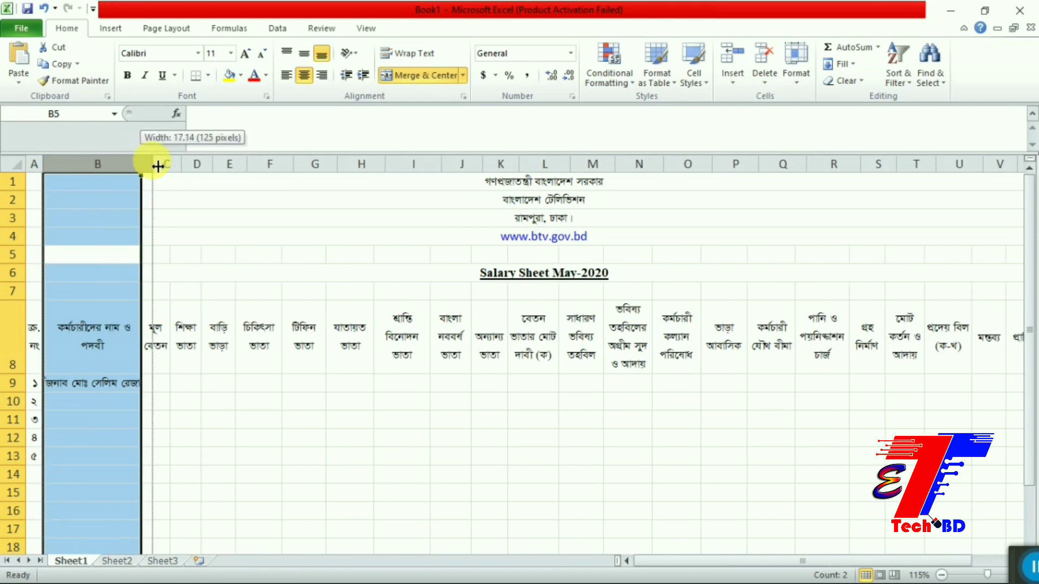
click(105, 406)
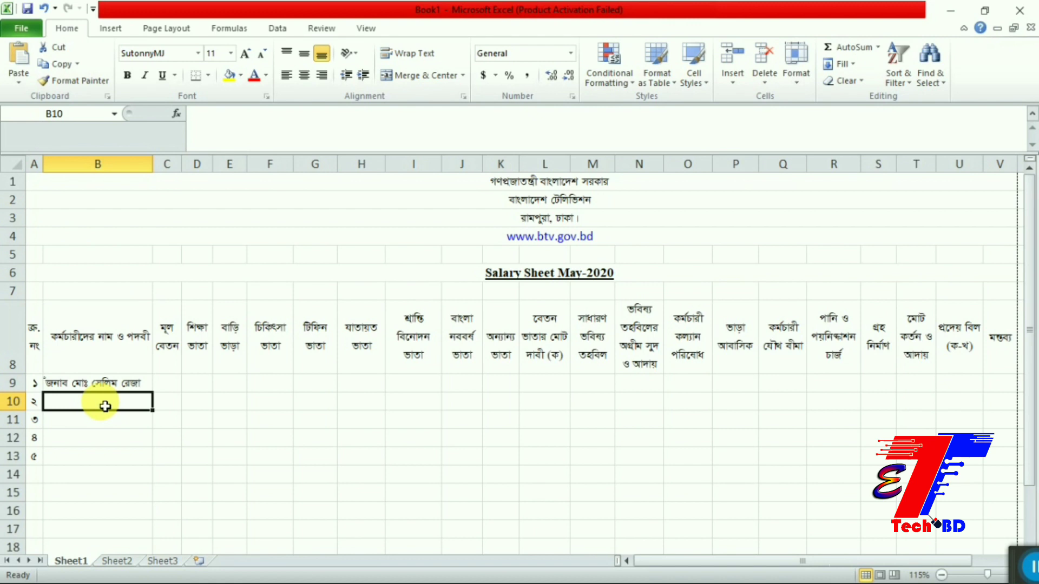
text(Ry)
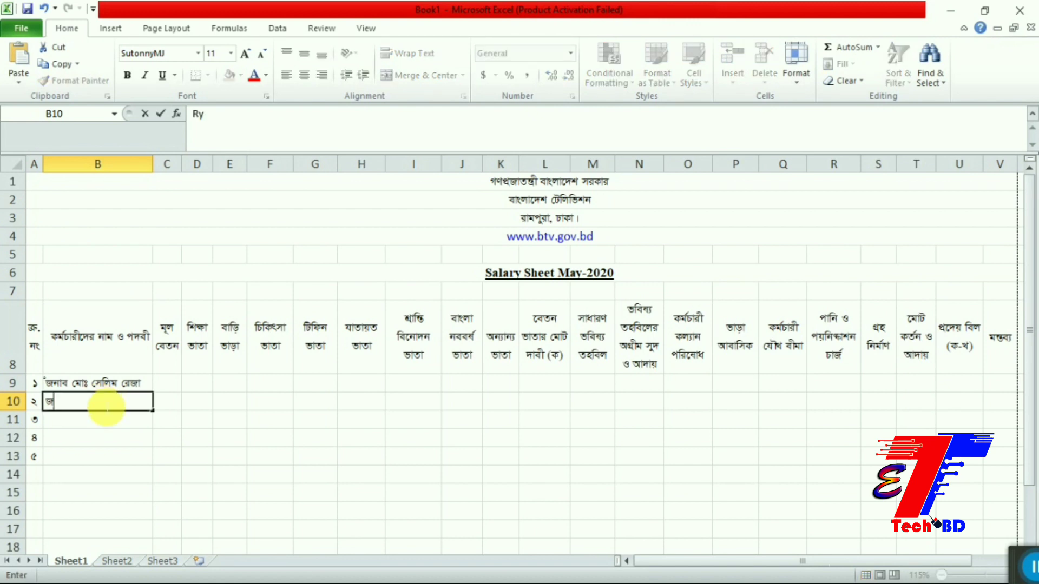
text(wbqi †cÖ)
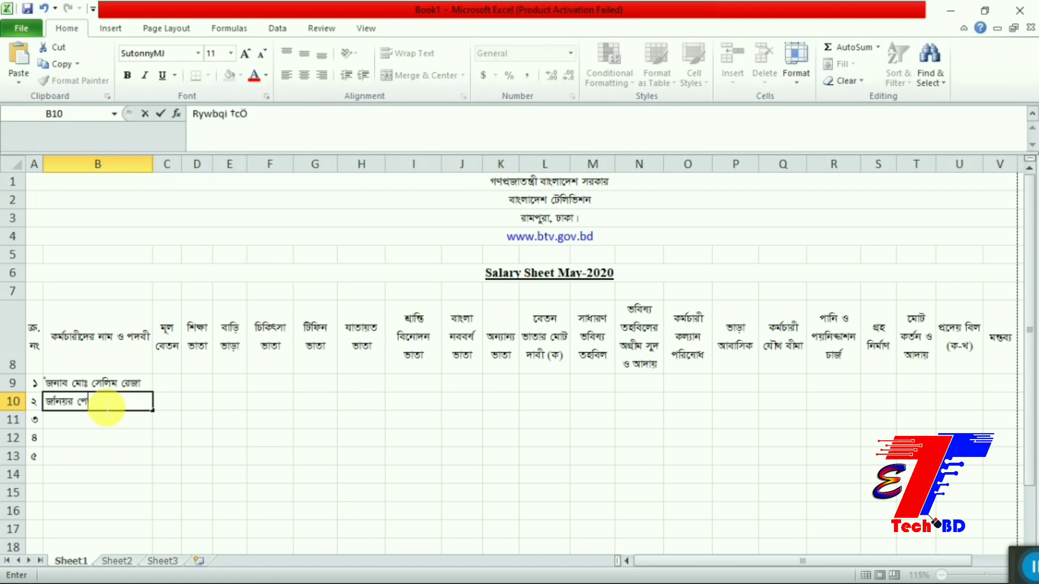
text(MÖvg Awd)
text(mvi)
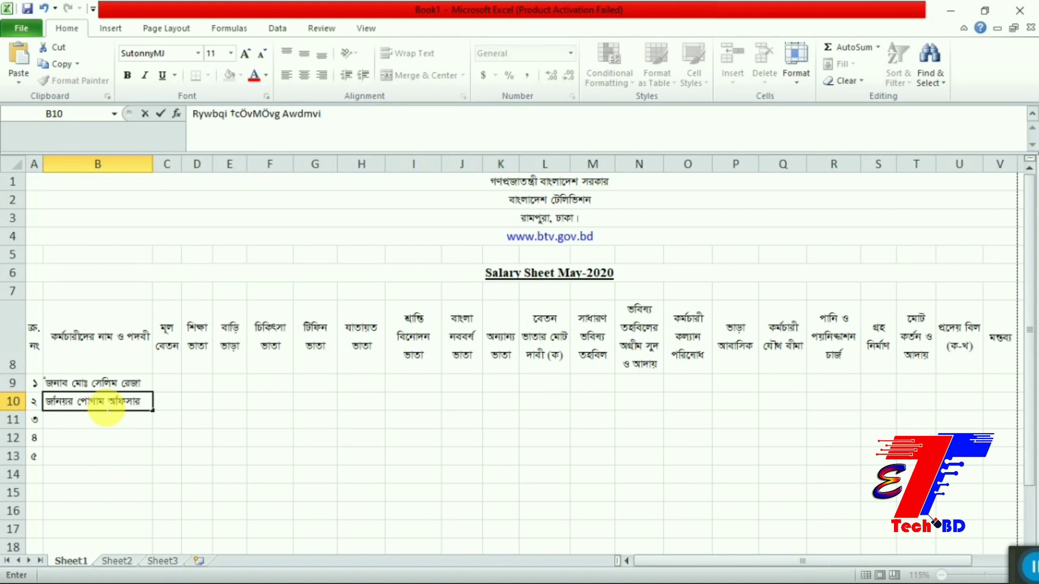
Step: Try merging B9 and B10, then cancel the merge warning, leaving the cells unmerged
click(85, 390)
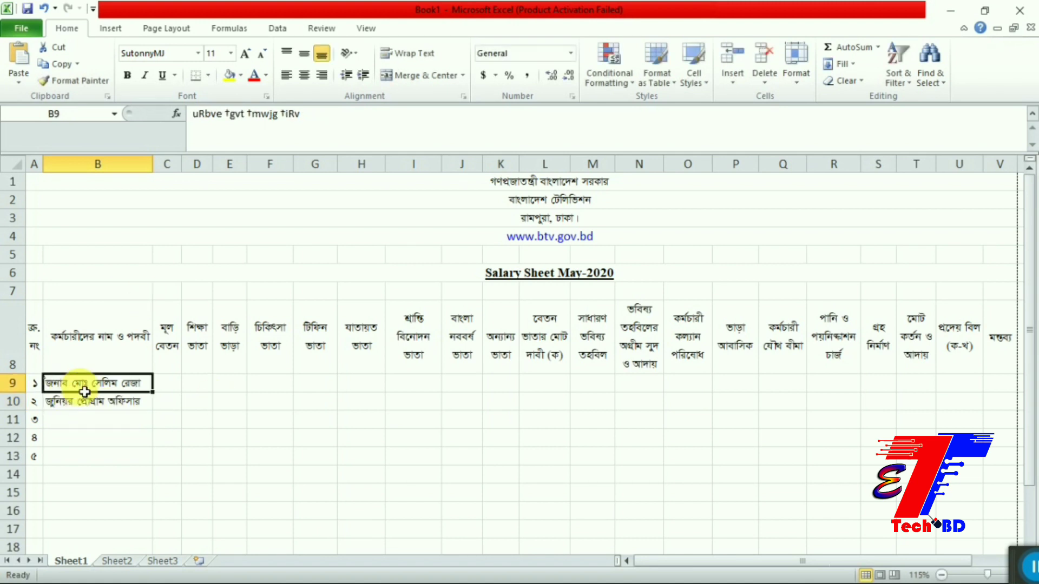
drag(85, 391, 87, 403)
click(419, 75)
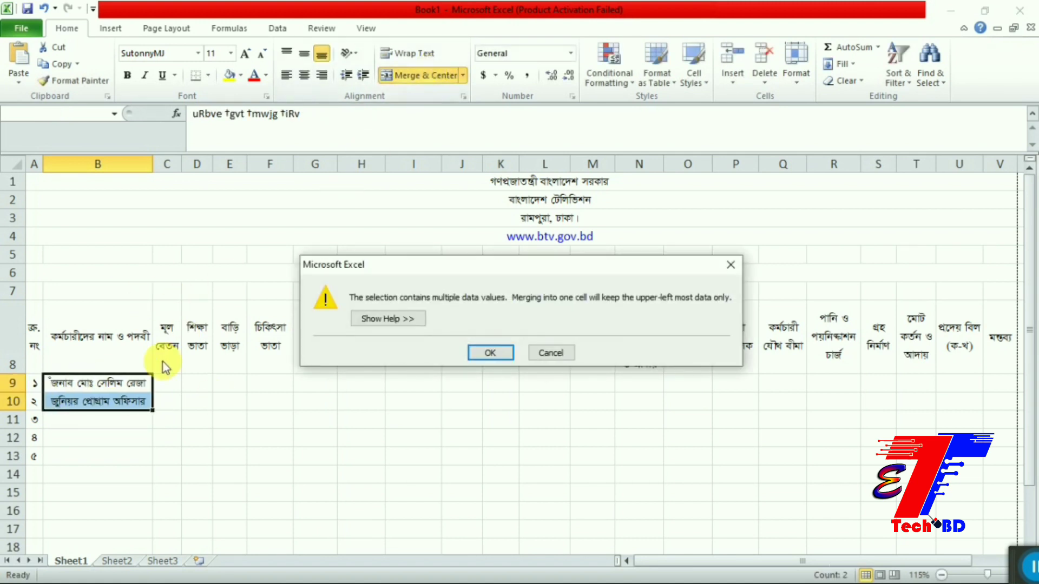
click(732, 268)
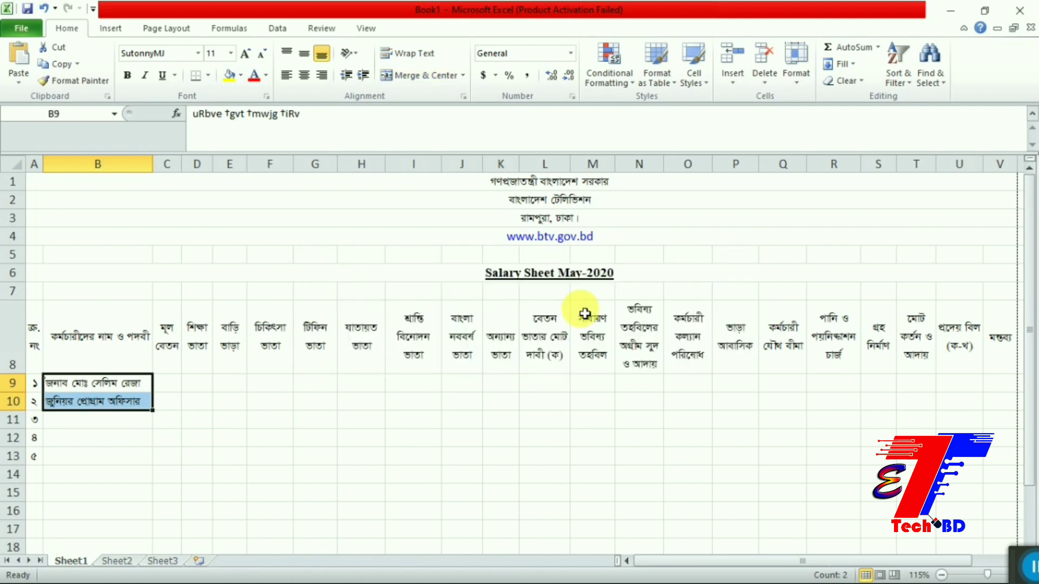
click(124, 400)
double_click(147, 384)
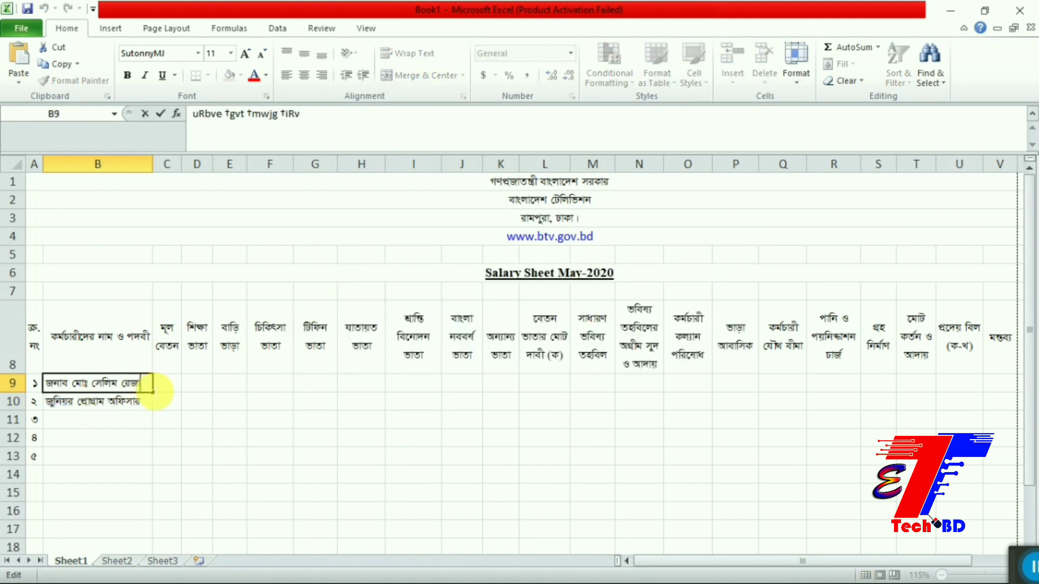
key(Return)
Step: Copy the designation from B10 and clear B10's contents
click(147, 385)
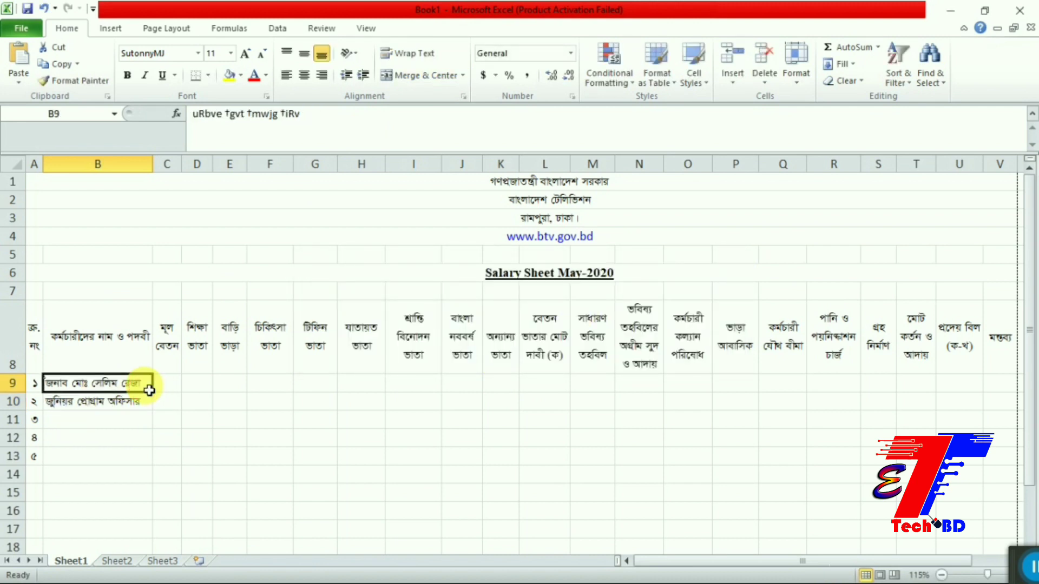
click(146, 407)
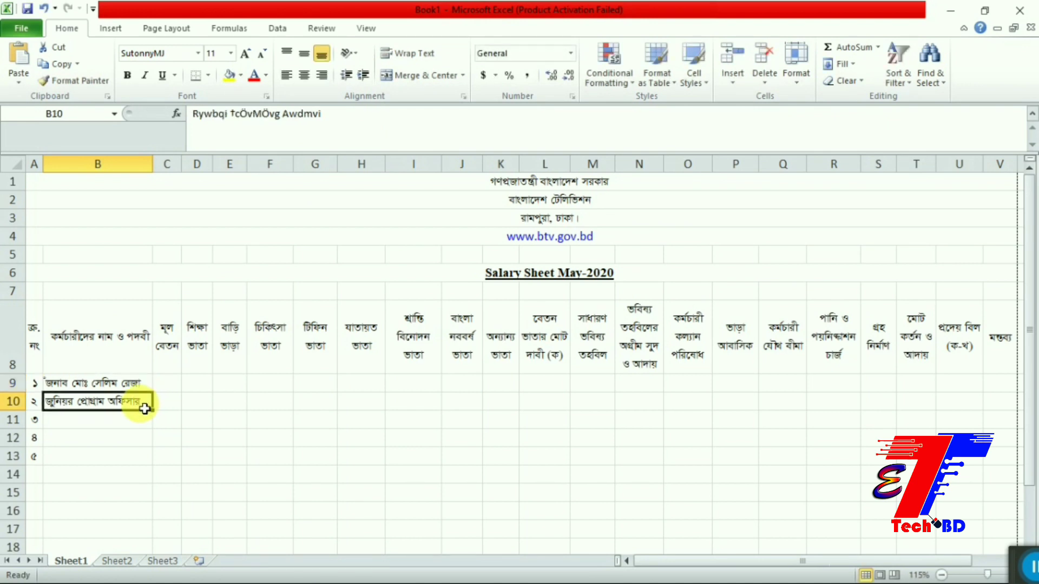
key(ctrl+c)
double_click(149, 388)
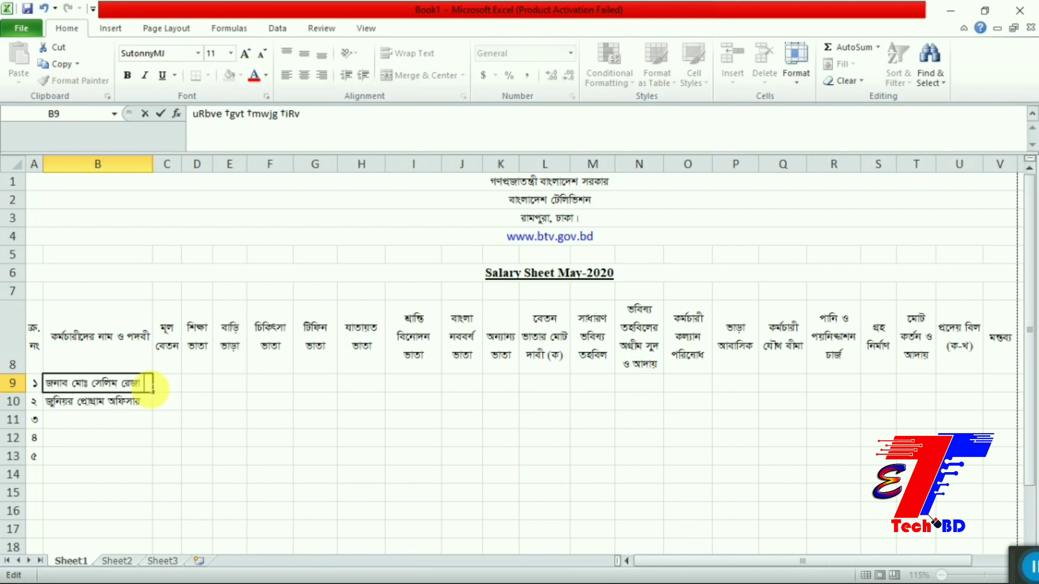
click(123, 410)
key(Delete)
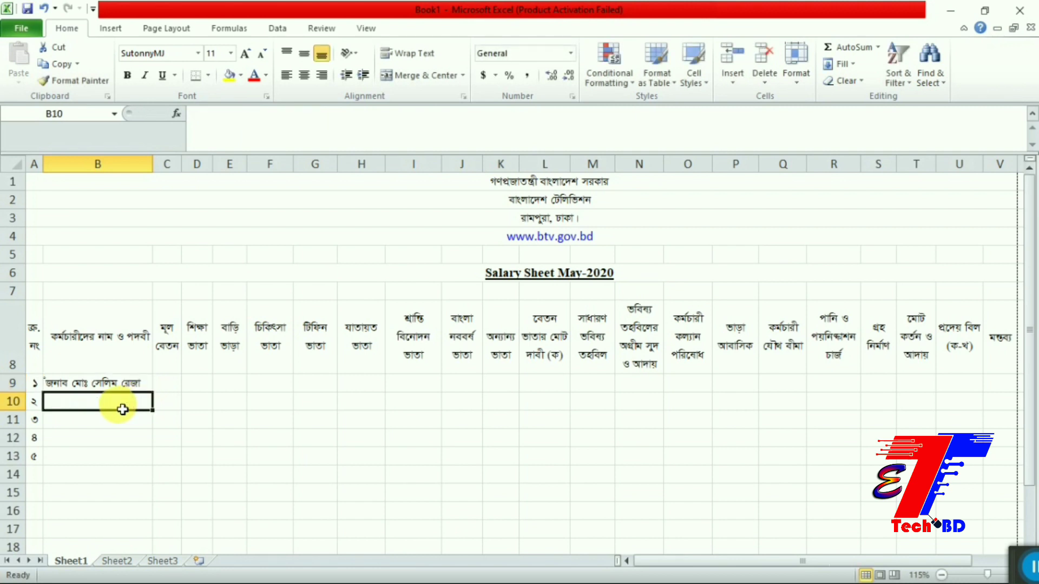
Step: Append the designation to the name in B9 and wrap B9's text onto two lines
click(130, 383)
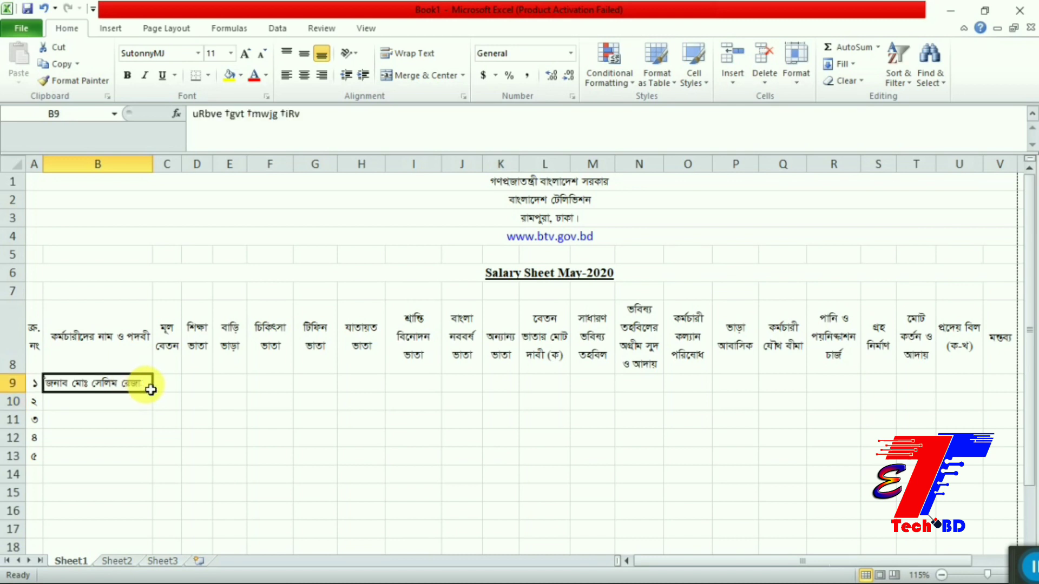
double_click(151, 390)
text(Ryw)
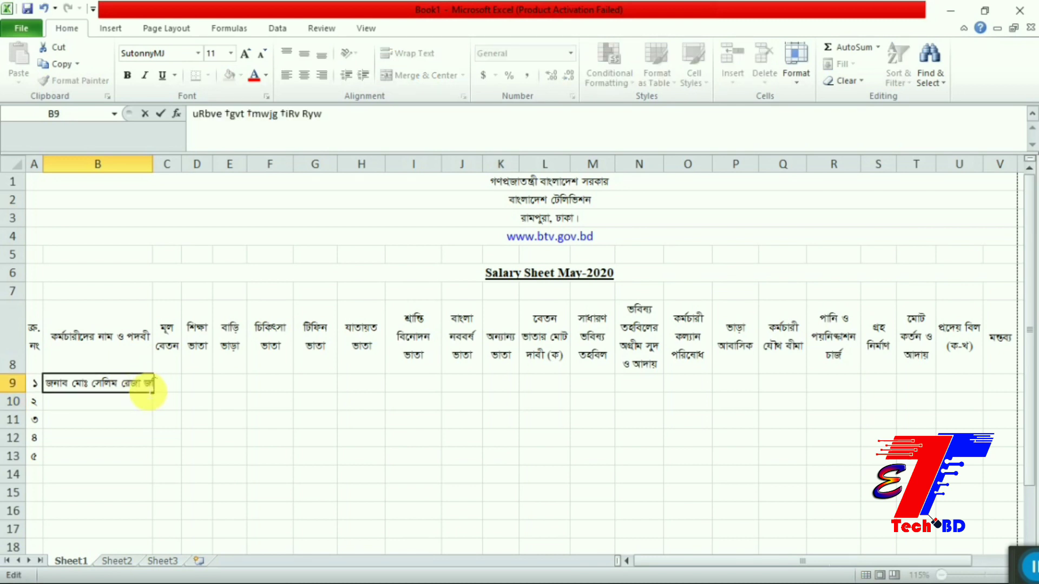
text(bqi †cÖMÖvg Aw)
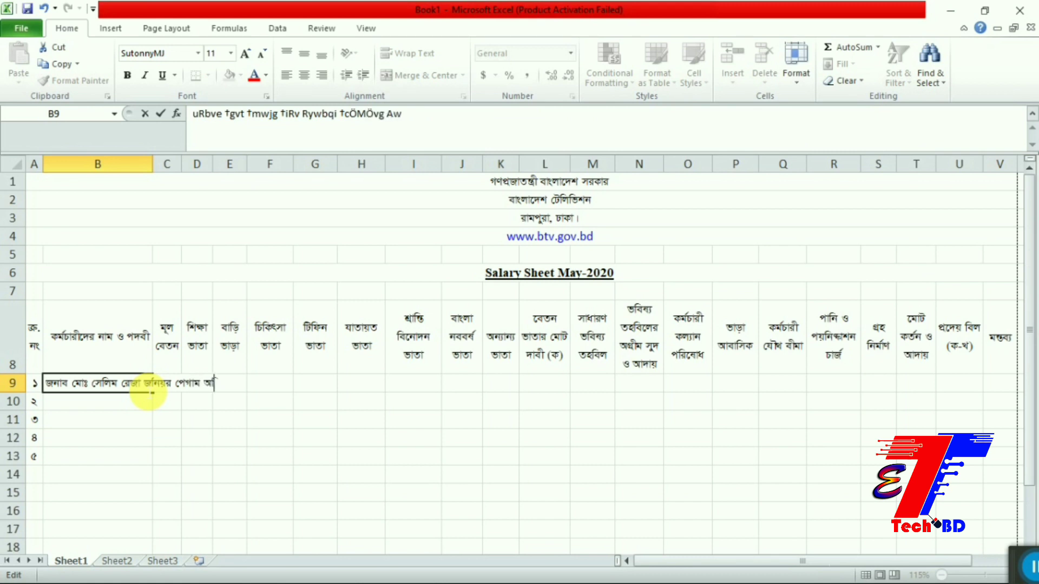
text(dmvi)
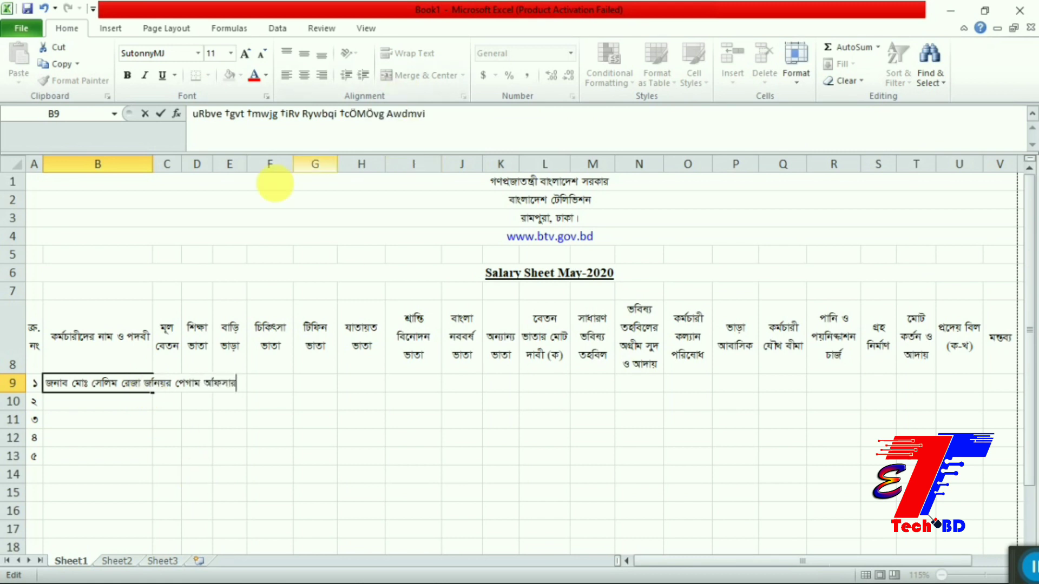
click(120, 502)
click(129, 393)
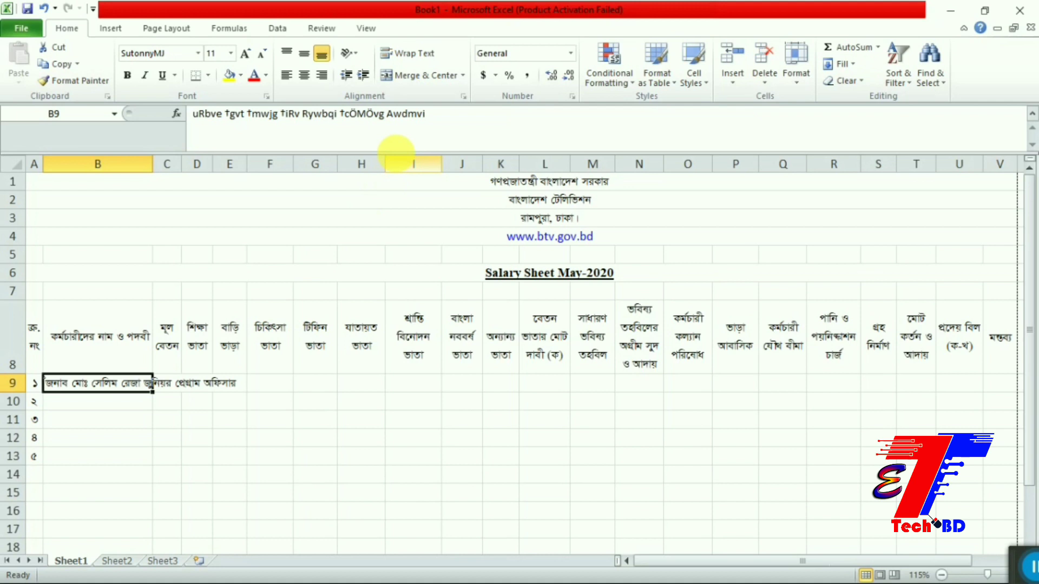
click(417, 53)
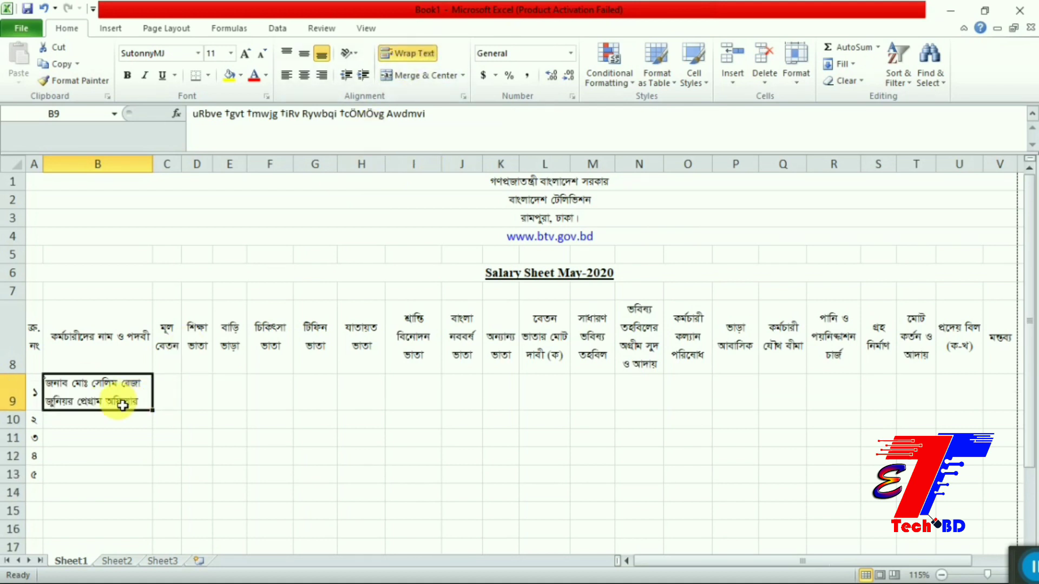
click(174, 402)
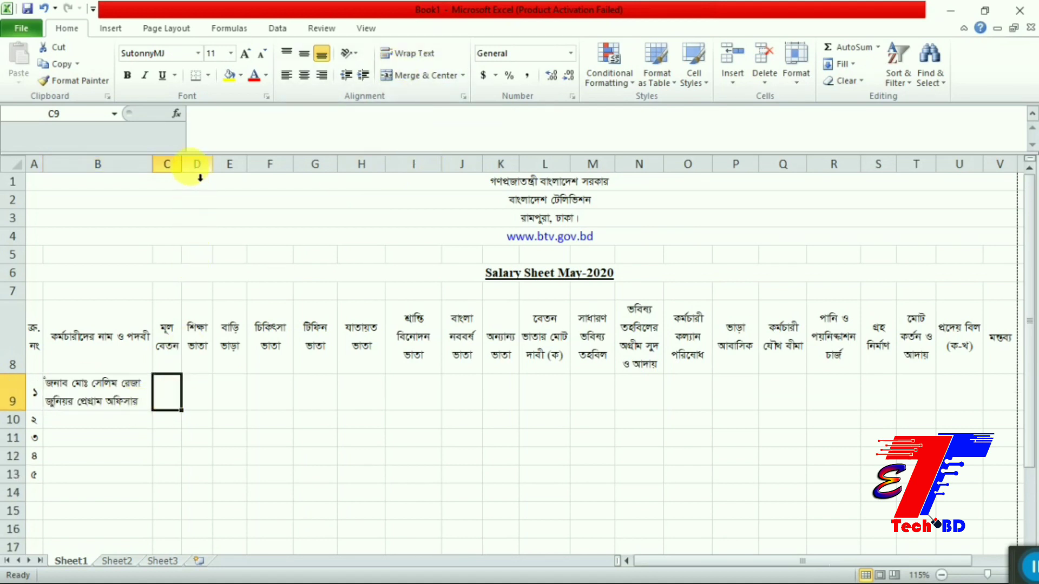
Step: Widen column C so its heading fits and enter basic salary 24600 in C9
drag(189, 171, 196, 170)
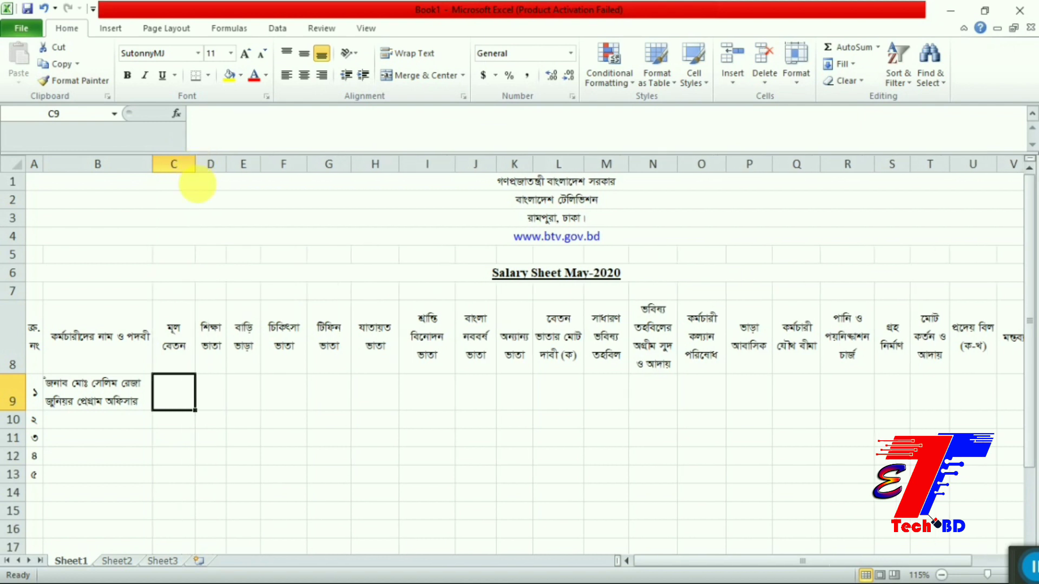
click(210, 456)
click(178, 394)
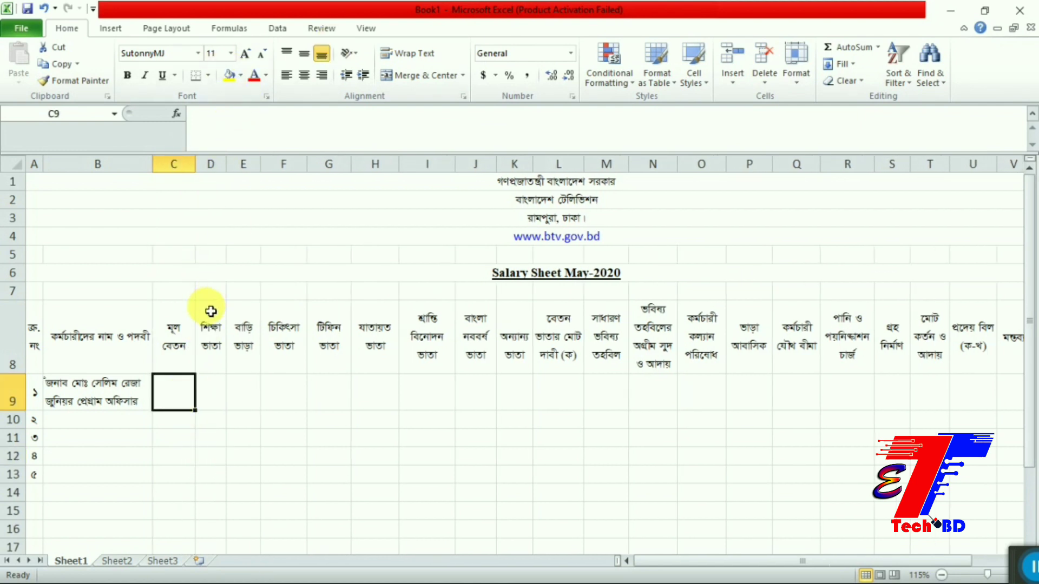
drag(196, 170, 207, 170)
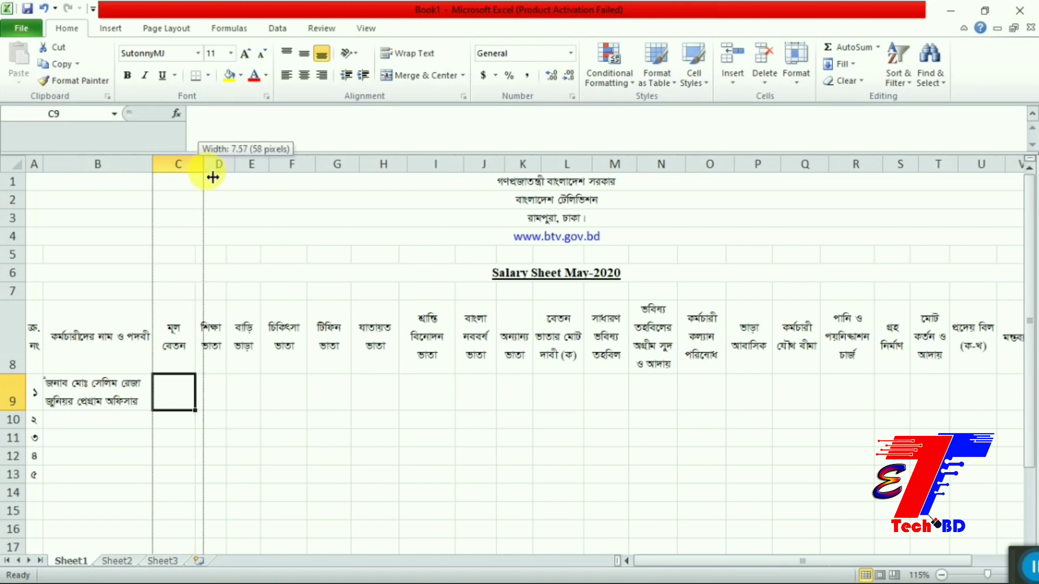
double_click(191, 398)
text(24600)
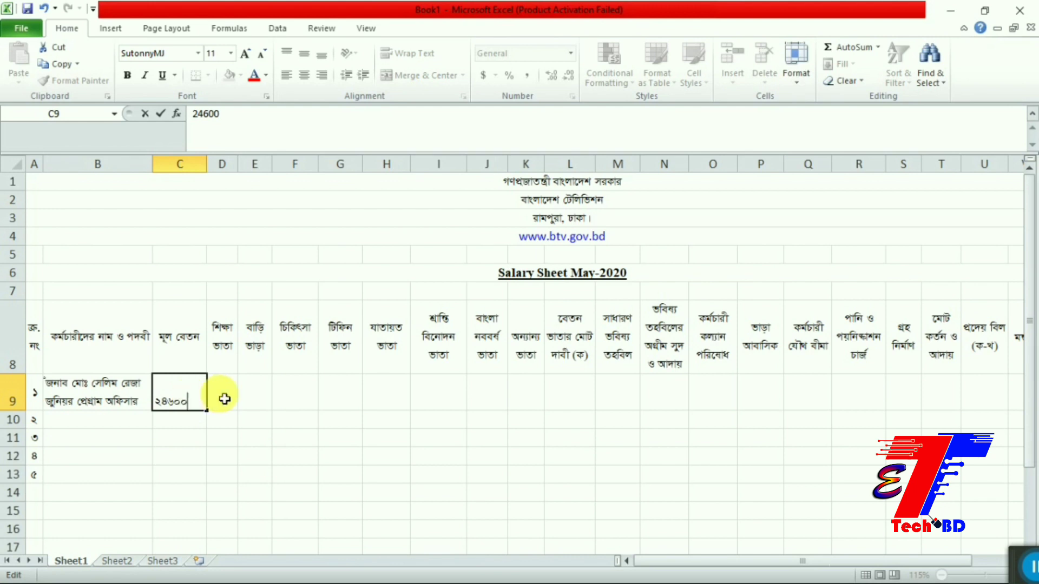
click(225, 399)
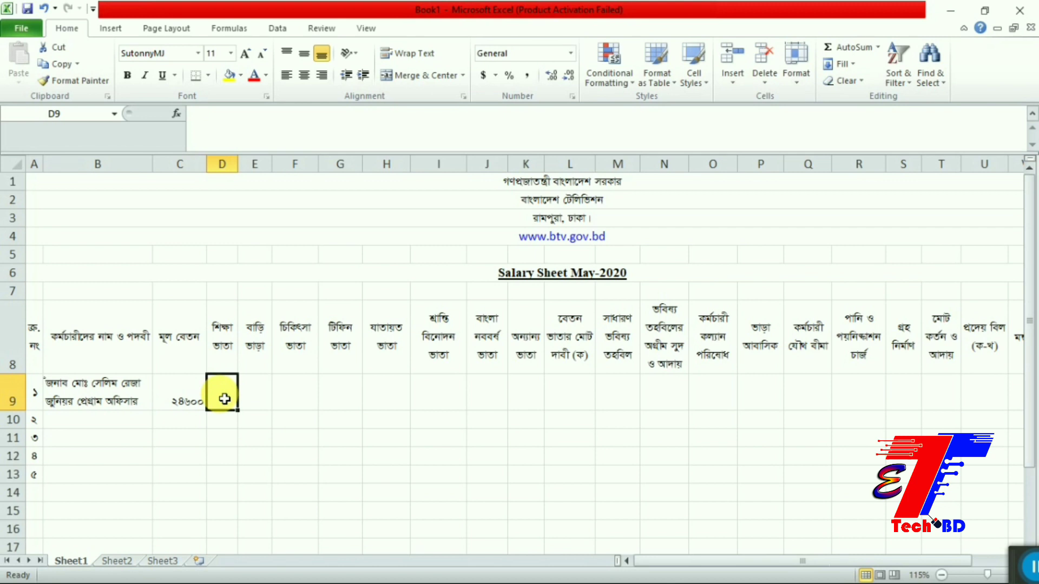
Step: Enter 1000 in D9 and the formula =C9*40% in E9, giving 9840
text(1000)
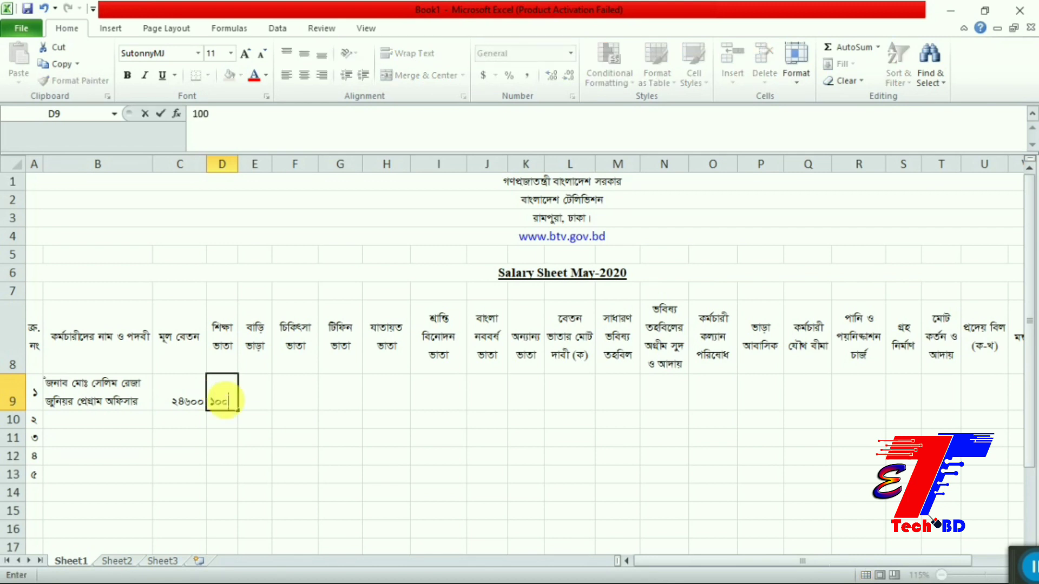
click(264, 398)
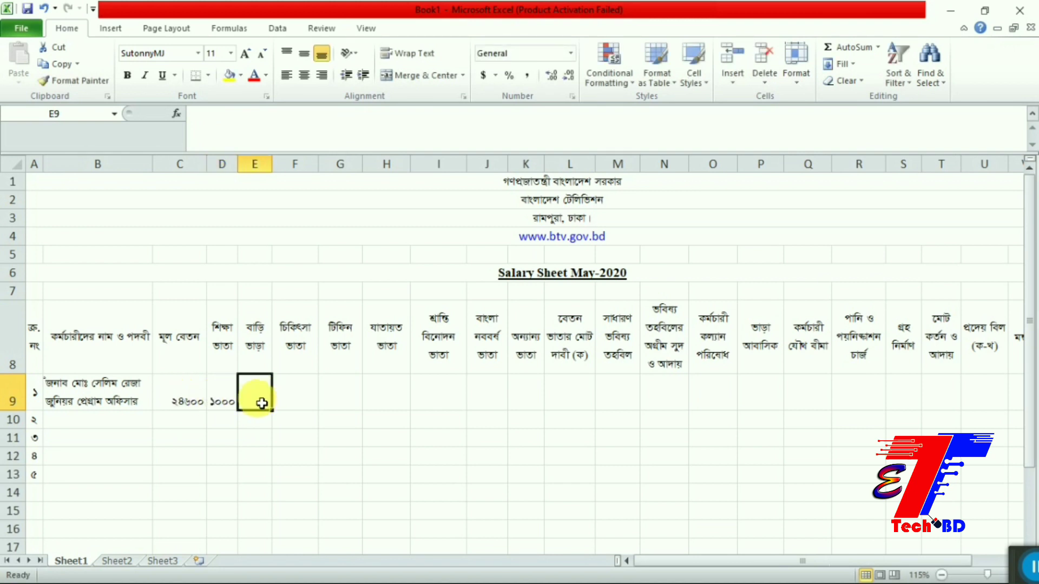
text(+)
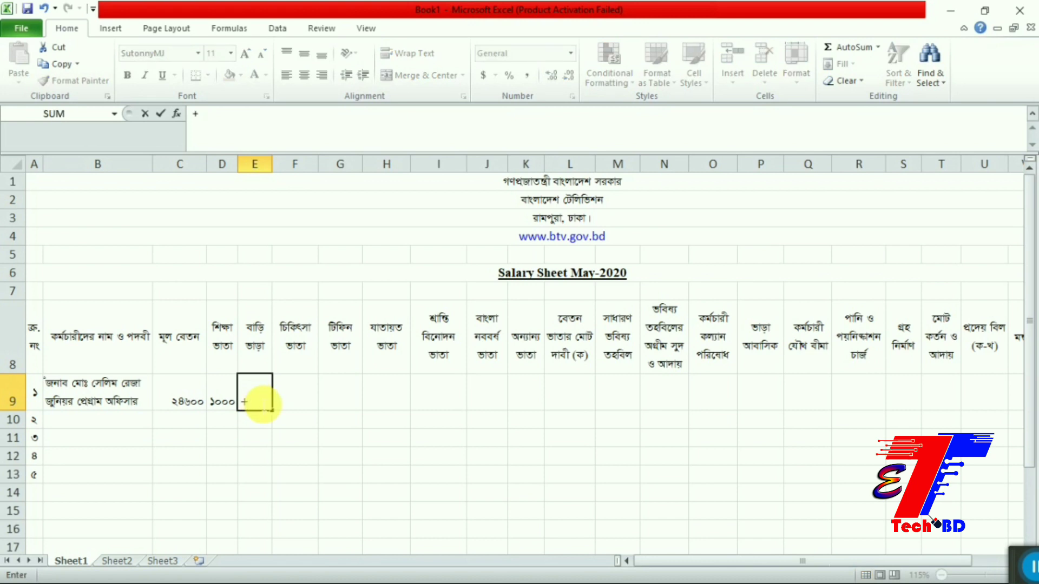
key(BackSpace)
text(=)
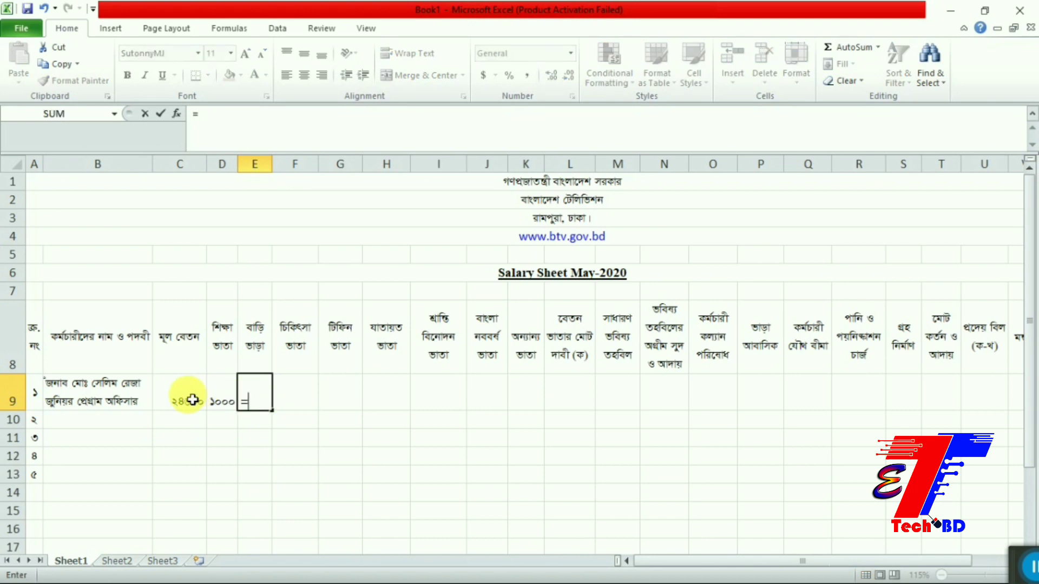
click(190, 402)
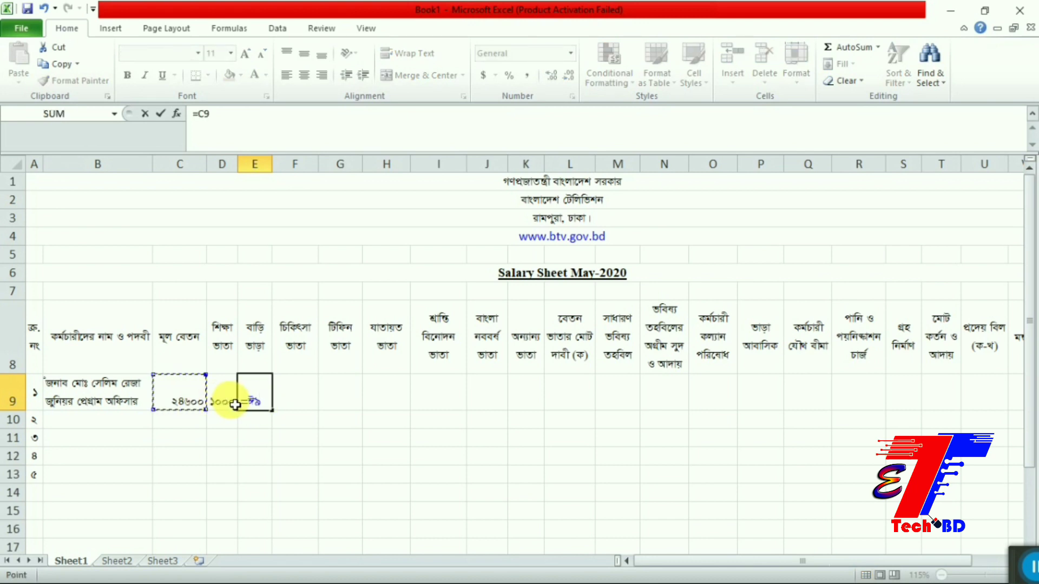
text(*40)
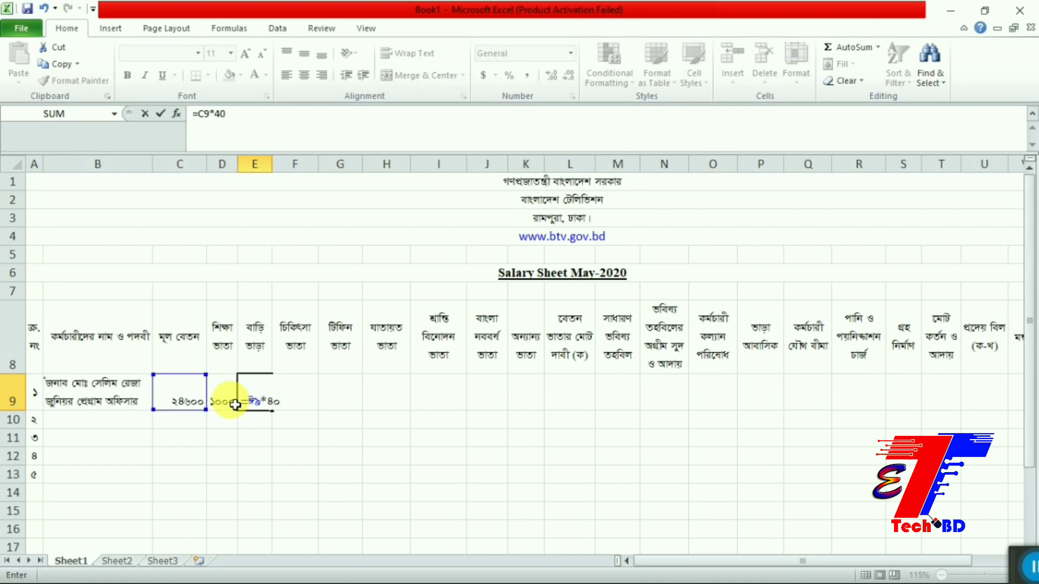
text(%)
key(Return)
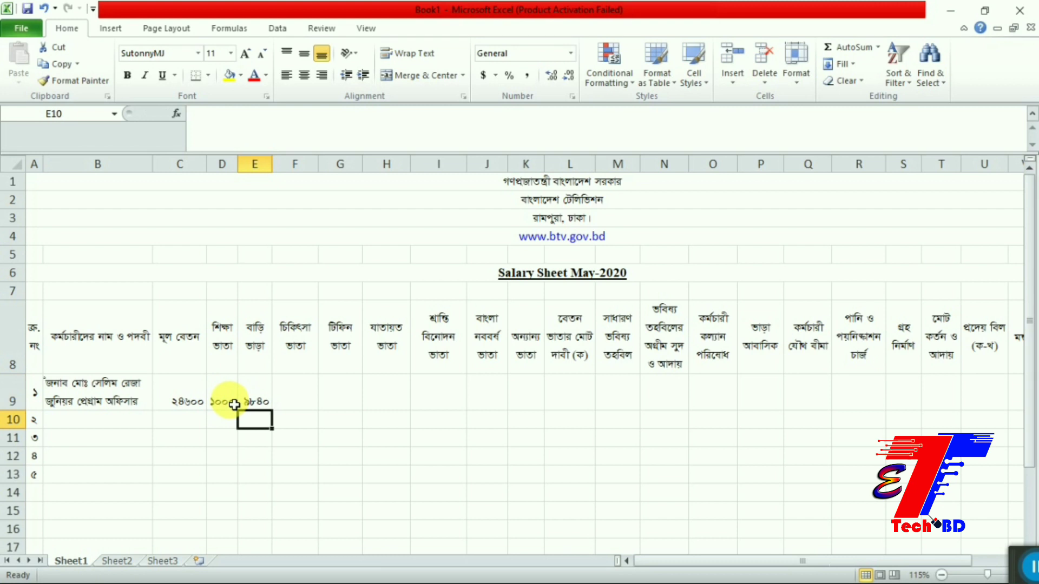
Step: Enter medical allowance 150 in F9 and tiffin allowance 50 in G9
click(302, 400)
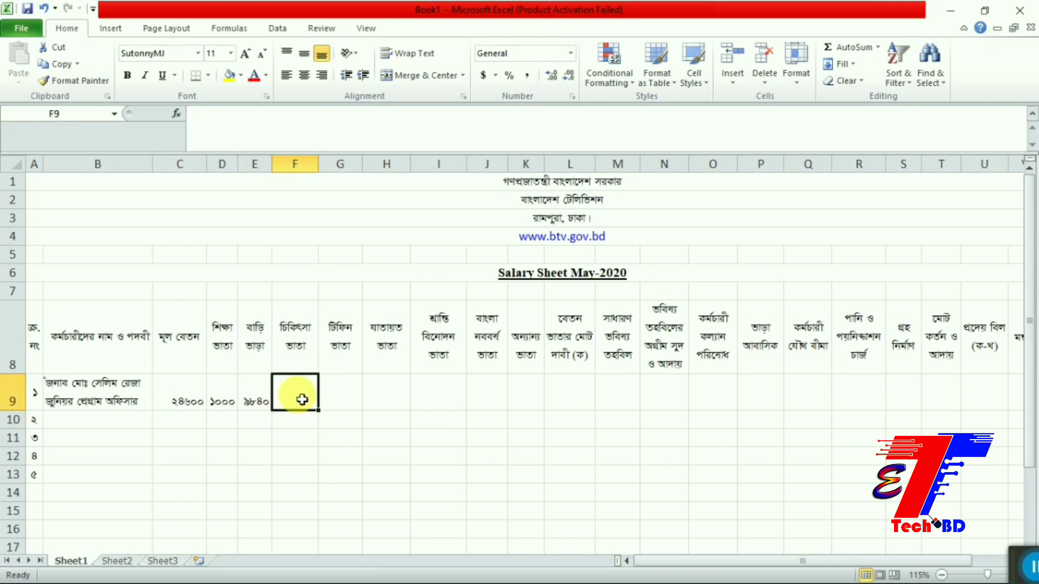
text(150)
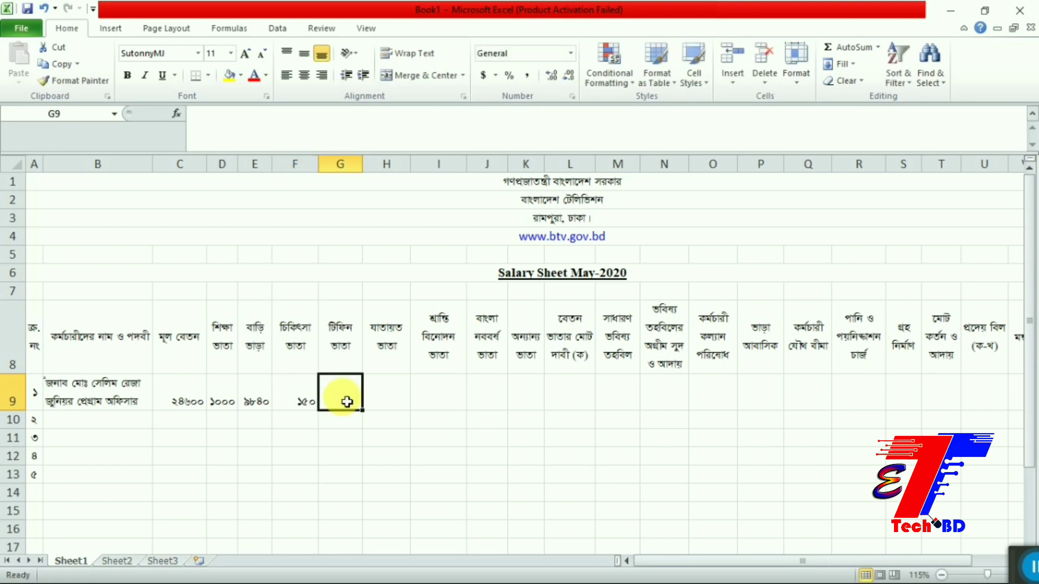
text(50)
click(392, 398)
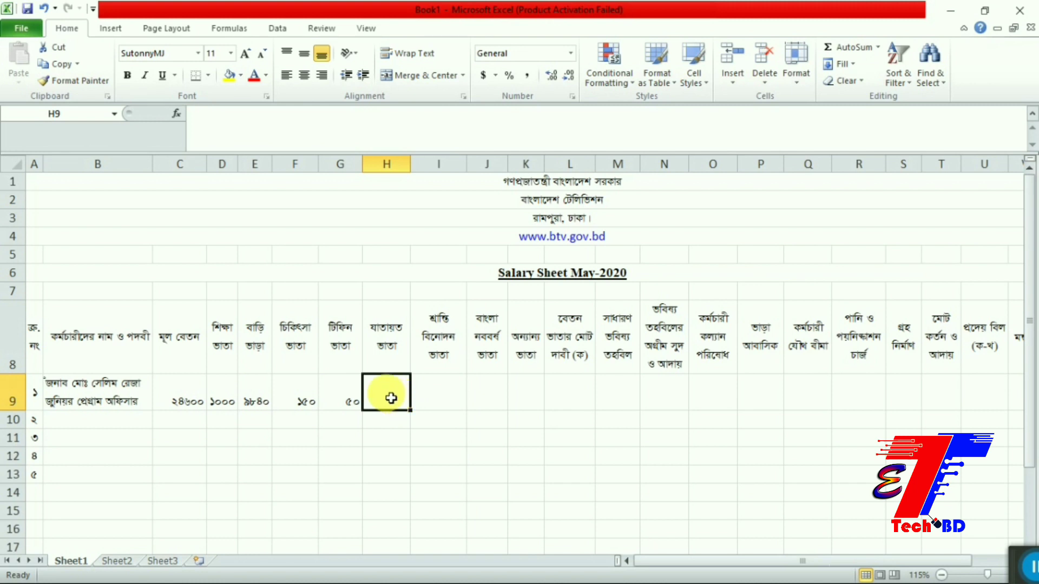
Step: Enter =C9*2% in H9 and =C9*10% in I9, giving 492 and 2460
text(=)
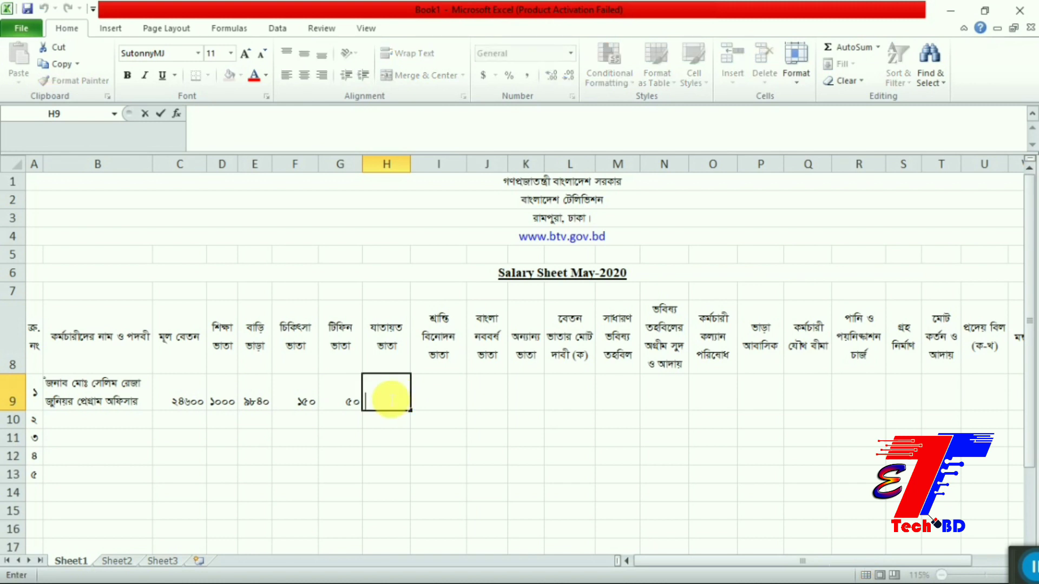
text(=)
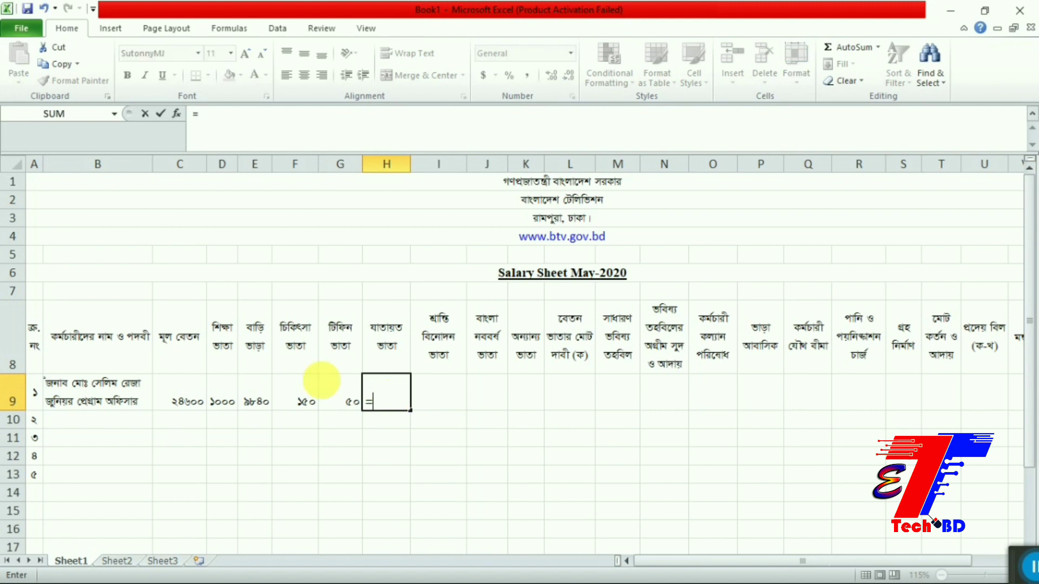
click(192, 398)
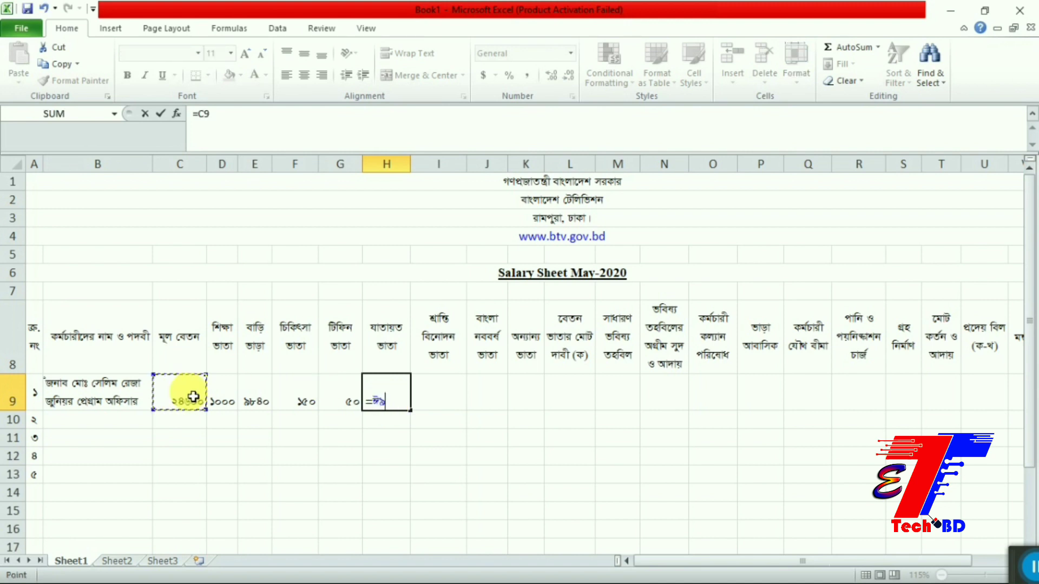
text(*2)
text(%)
key(Return)
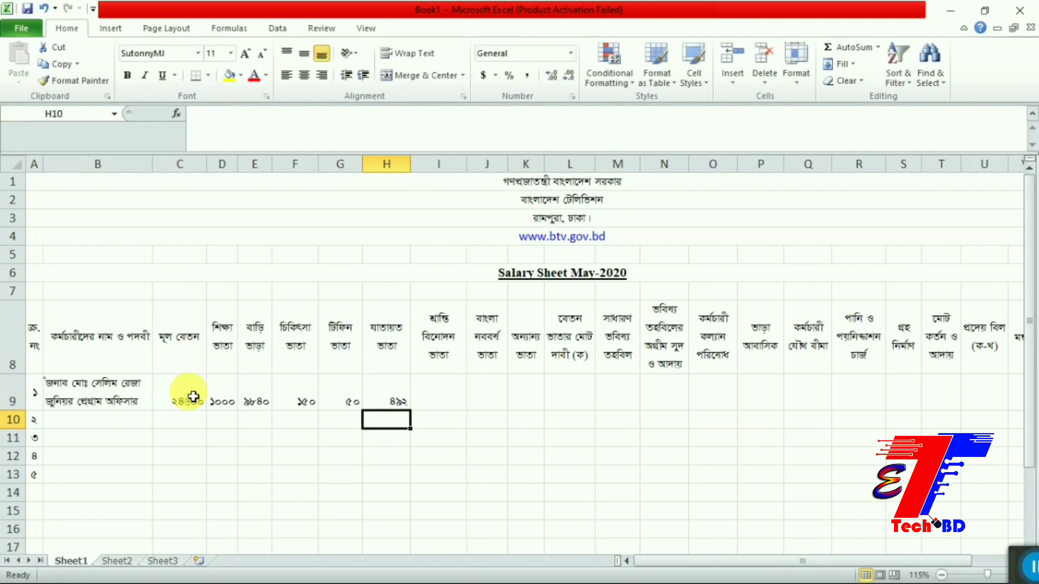
click(443, 400)
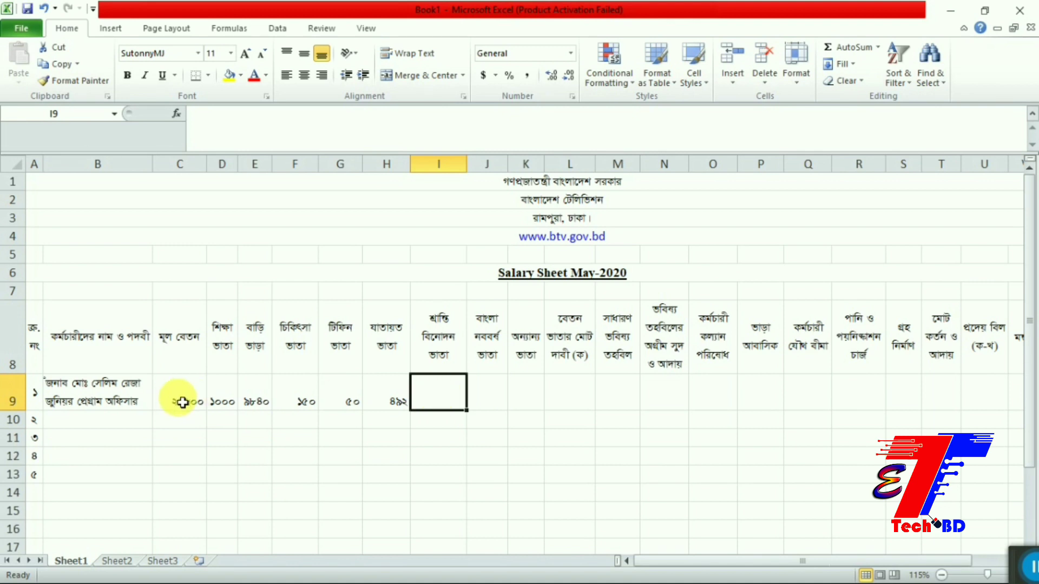
text(=)
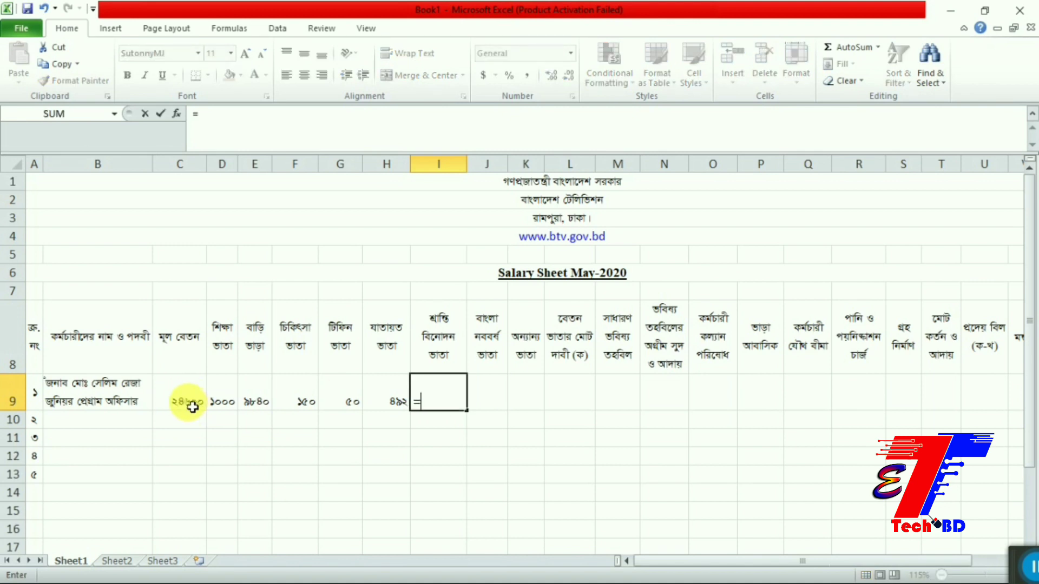
click(190, 405)
text(*)
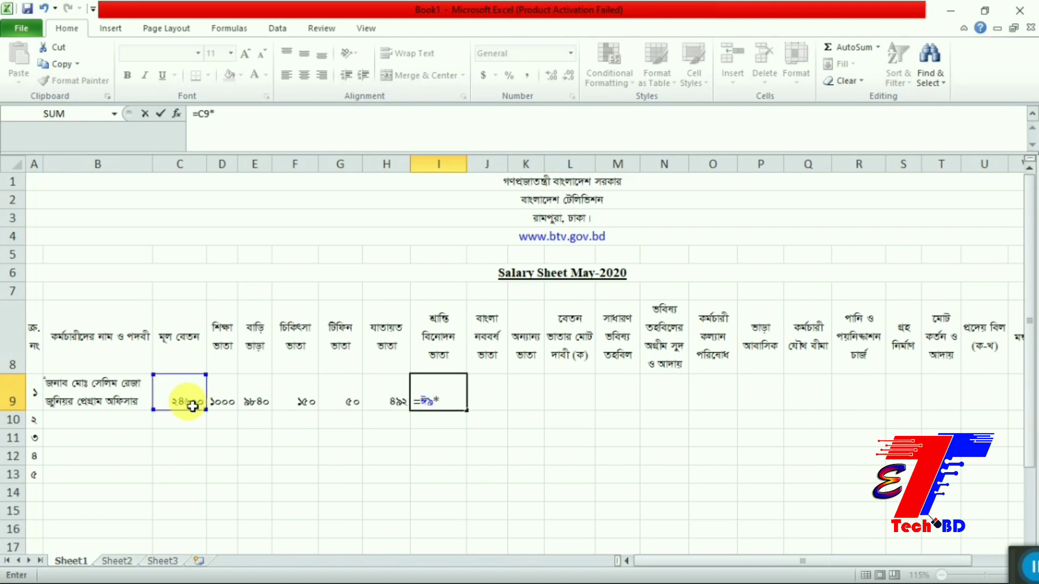
text(10)
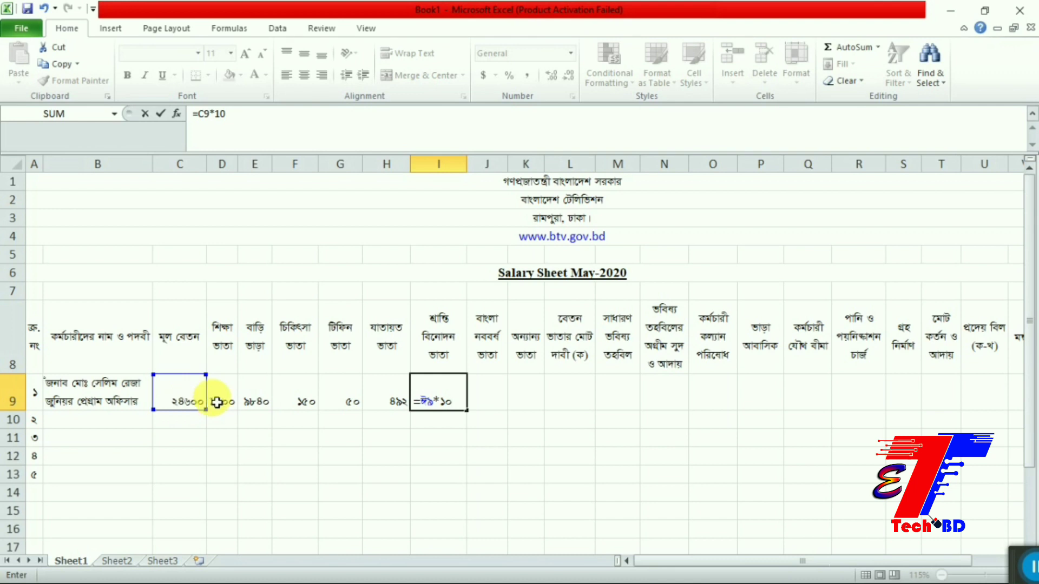
text(%)
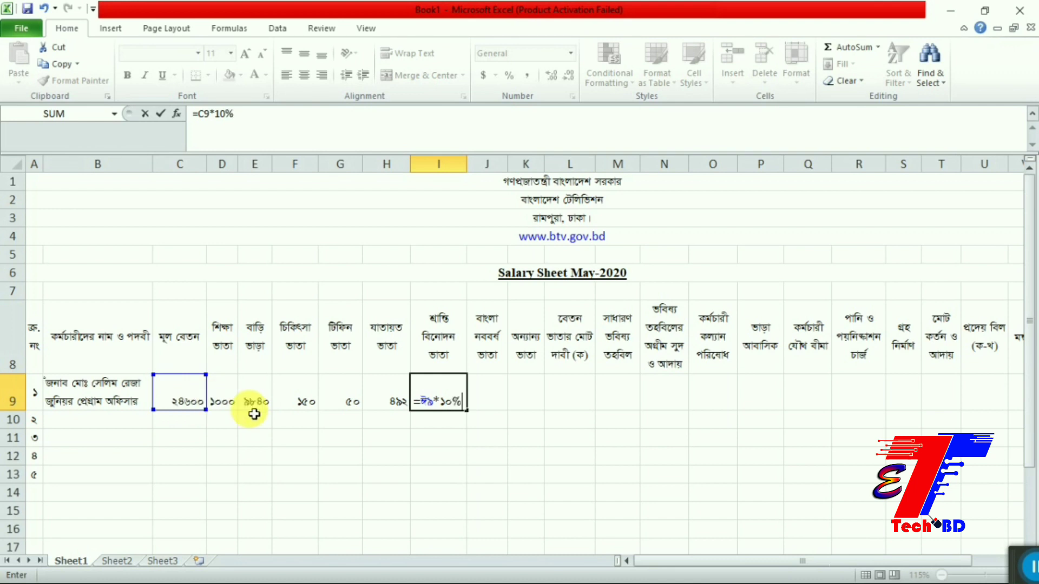
key(Return)
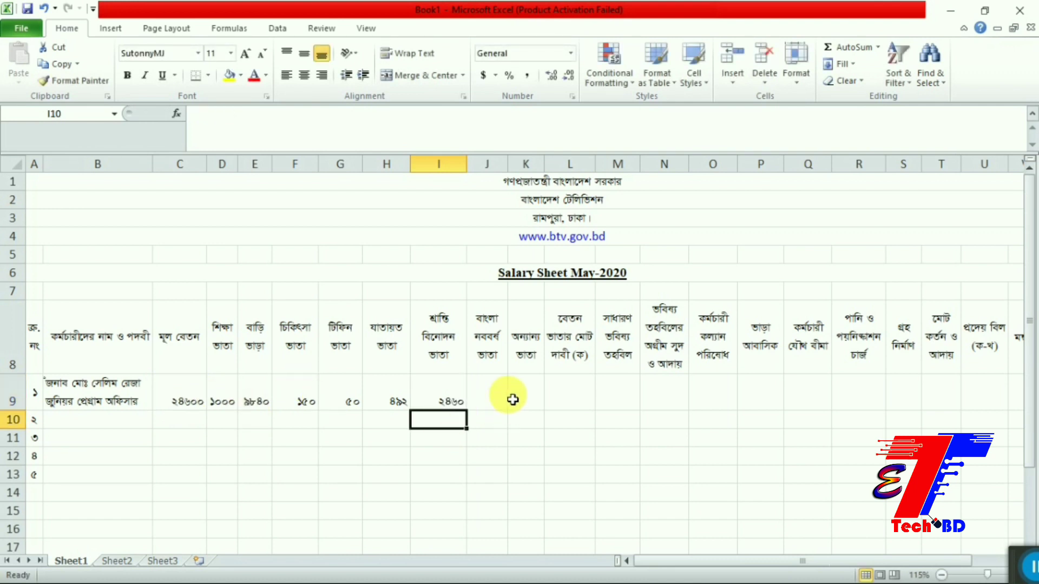
Step: Enter the 5% of C9 formula in J9 (1230) and 0 in K9
click(493, 389)
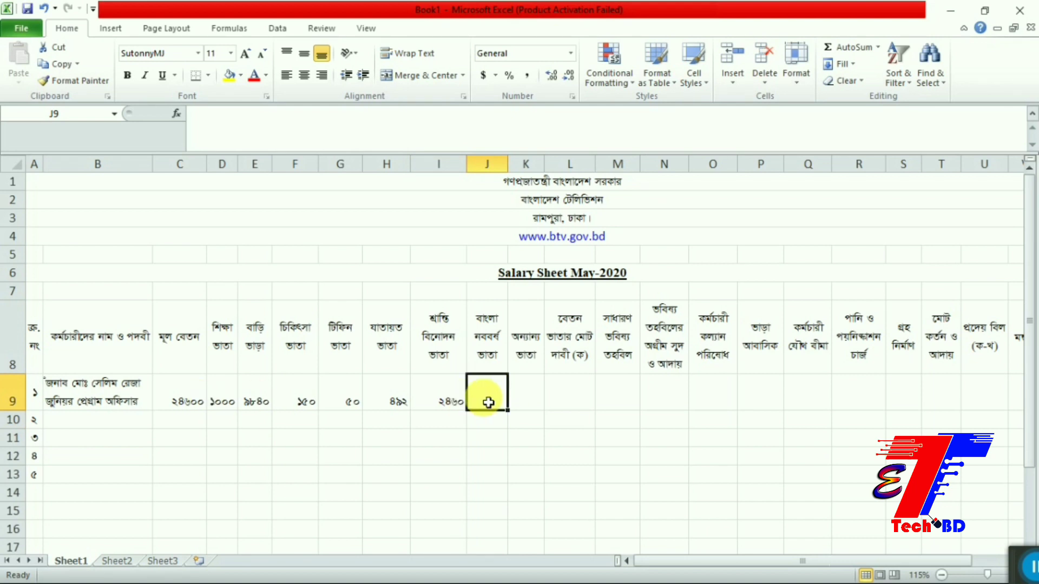
text(+)
key(Escape)
text(=)
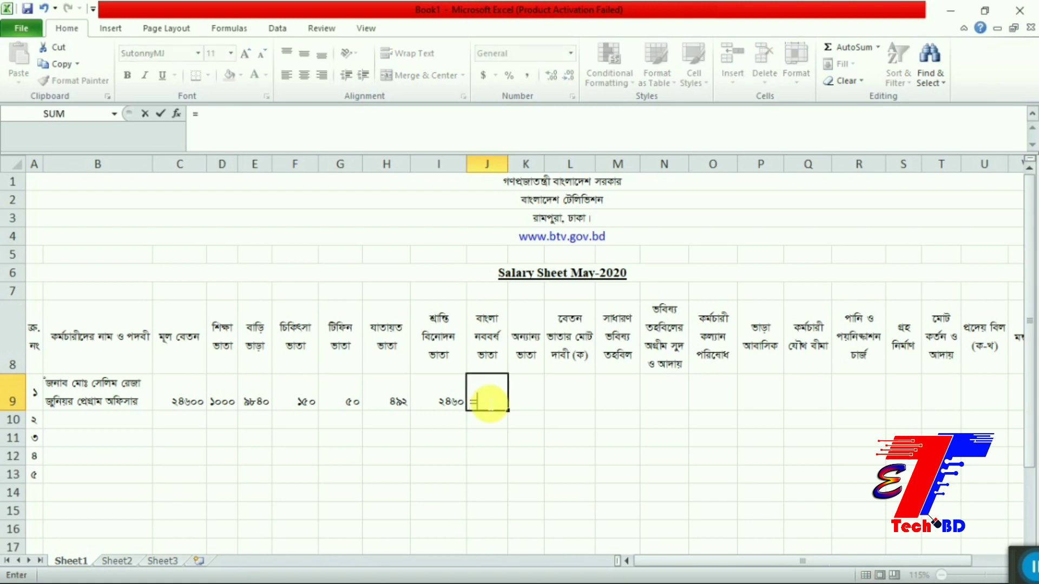
click(193, 398)
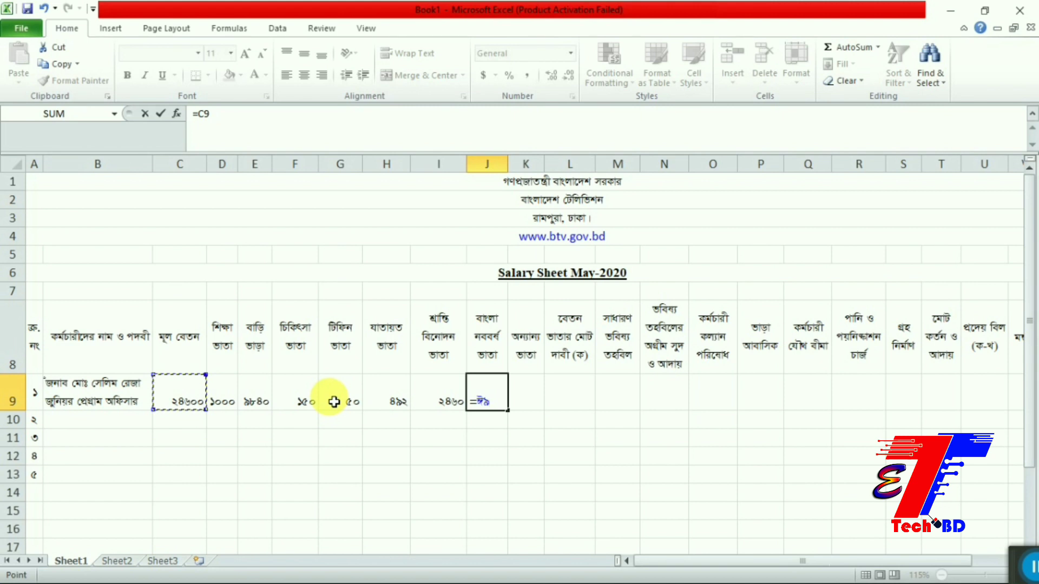
text(*5*)
click(535, 438)
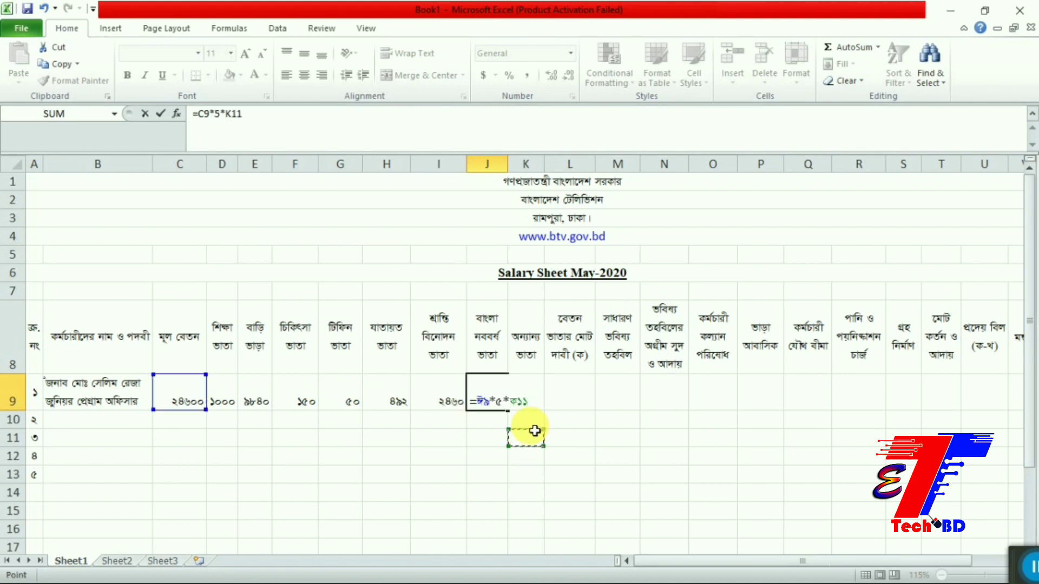
key(BackSpace)
key(BackSpace)
key(BackSpace)
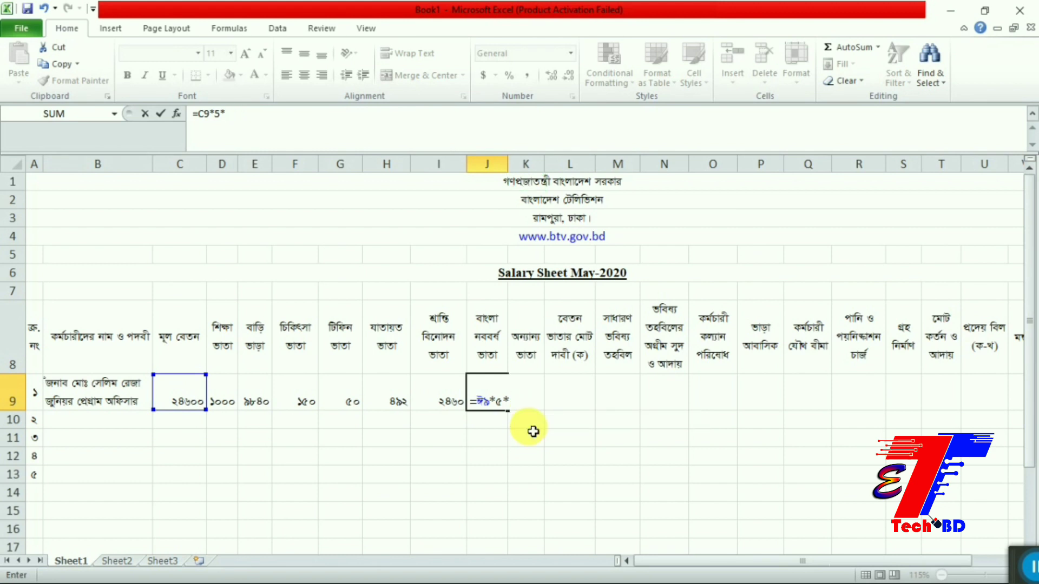
key(BackSpace)
key(Return)
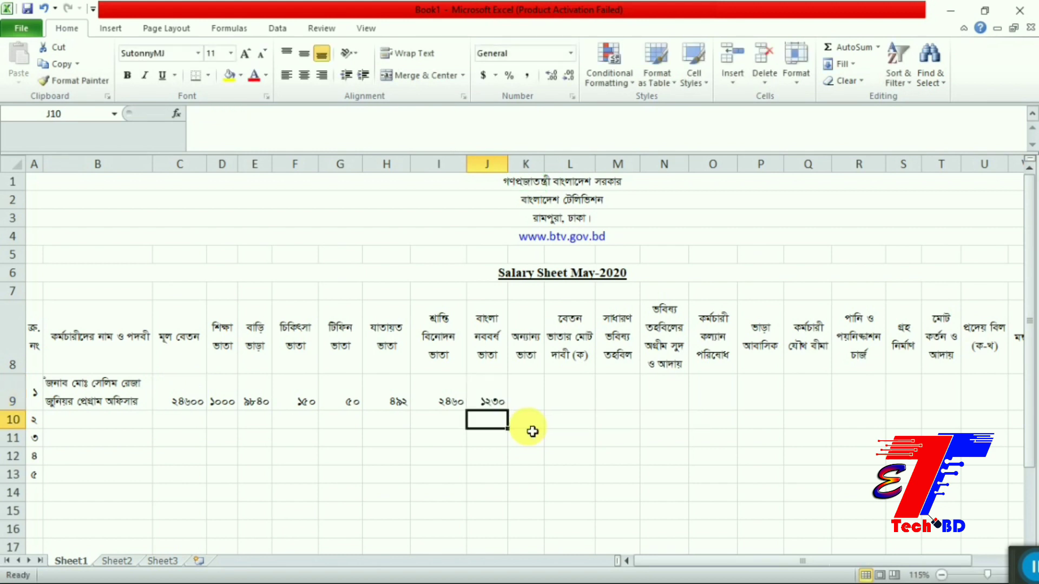
click(534, 394)
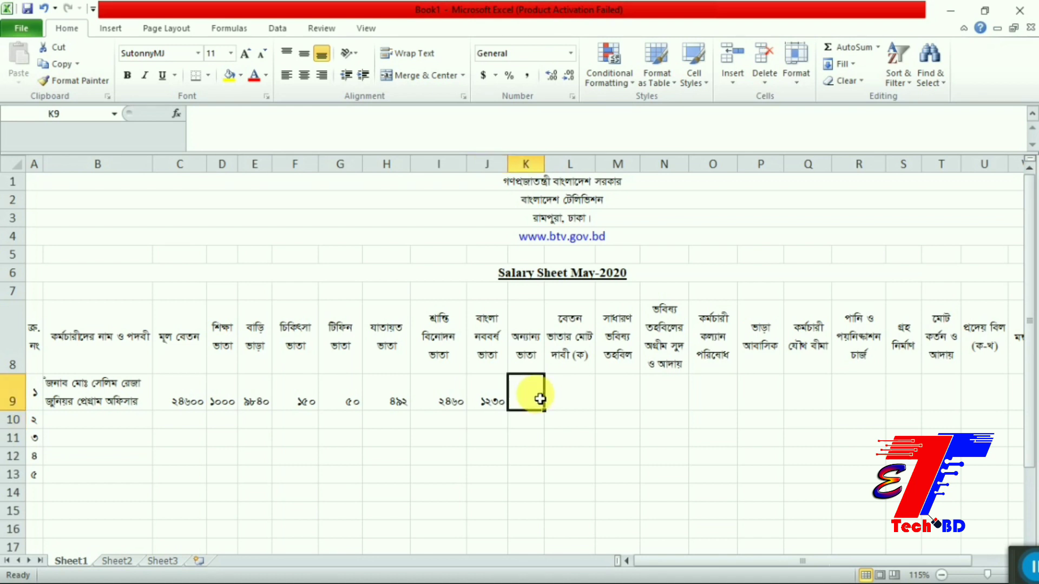
text(0)
click(575, 397)
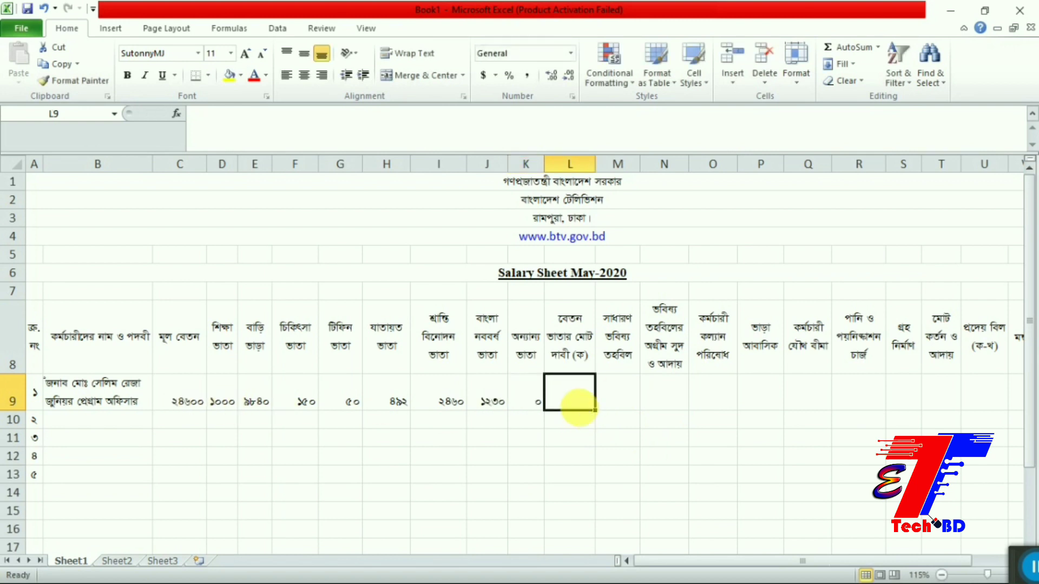
Step: AutoSum C9:L9 so L9 shows the row total 39822
drag(181, 400, 572, 400)
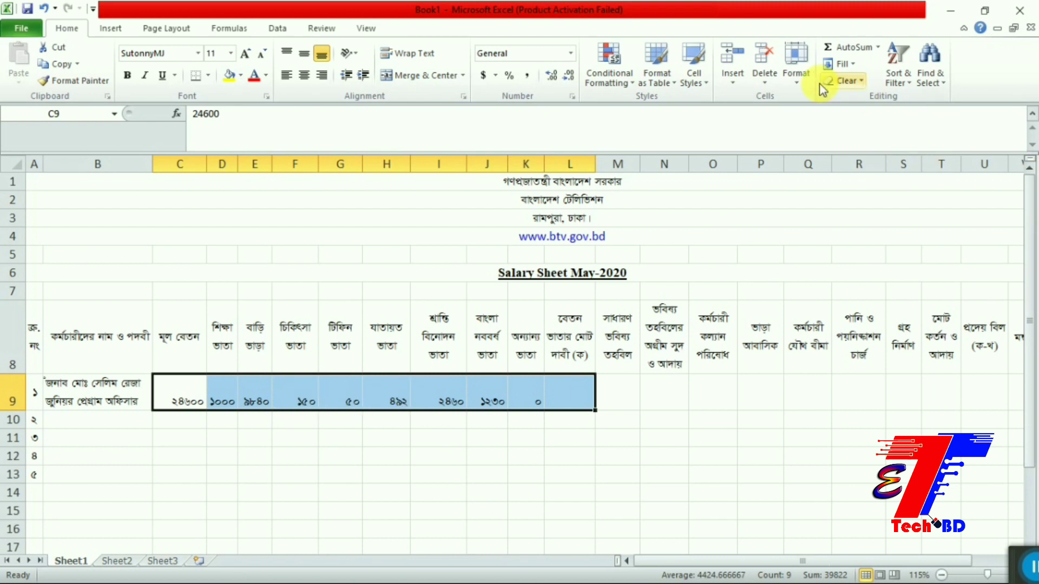
click(846, 48)
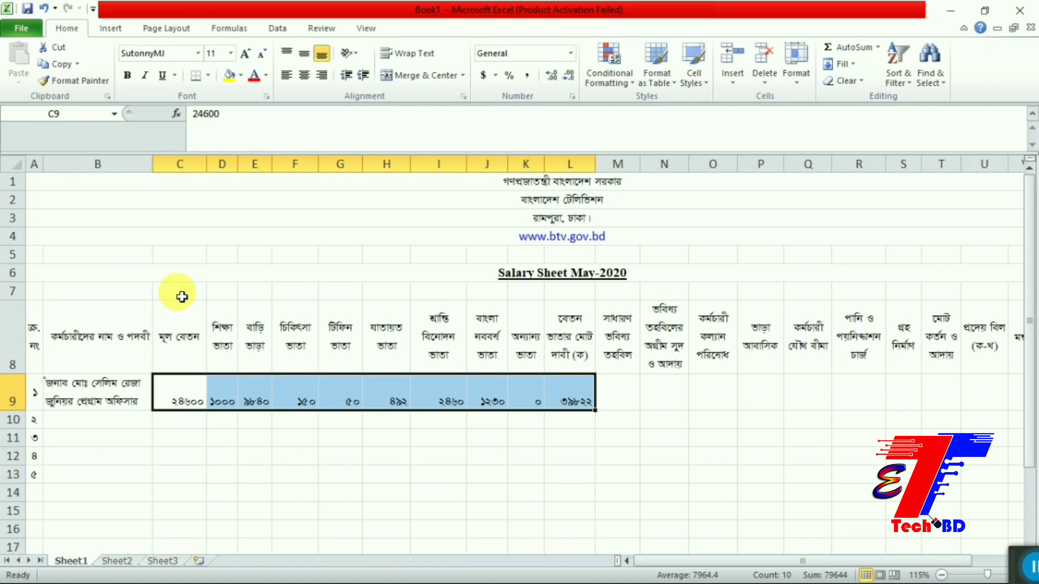
drag(182, 297, 561, 301)
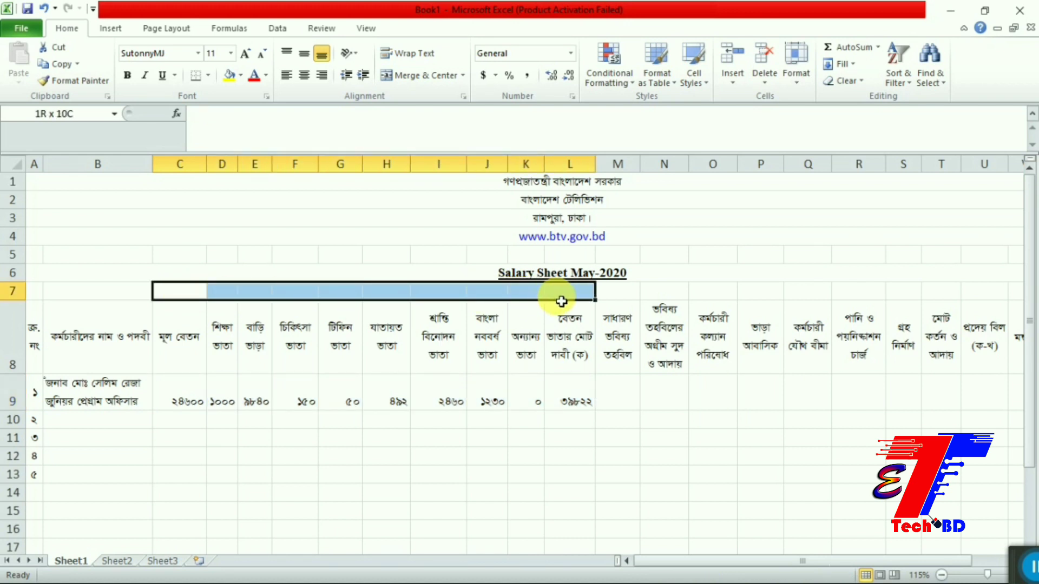
Step: Merge and centre C7:L7 with the Bangla heading 'Total received pay and allowances'
click(439, 76)
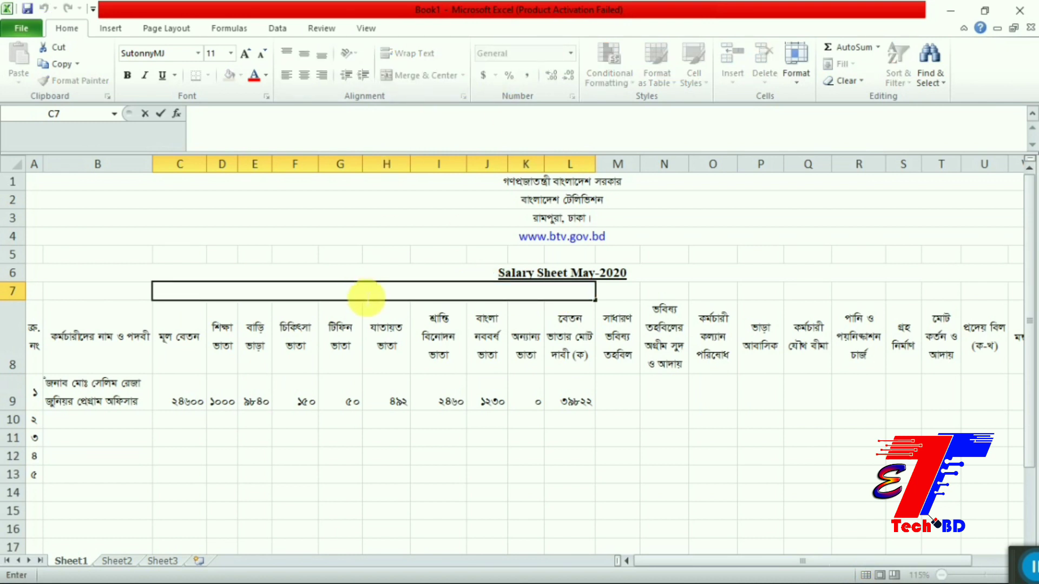
text(‡gvU cÖv)
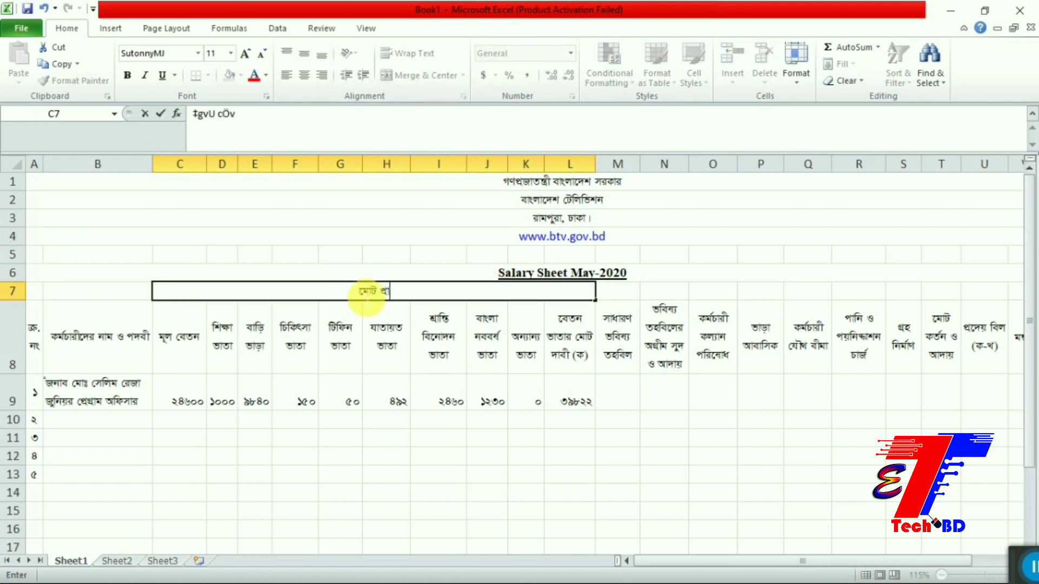
text(ß)
text( †eZb I f)
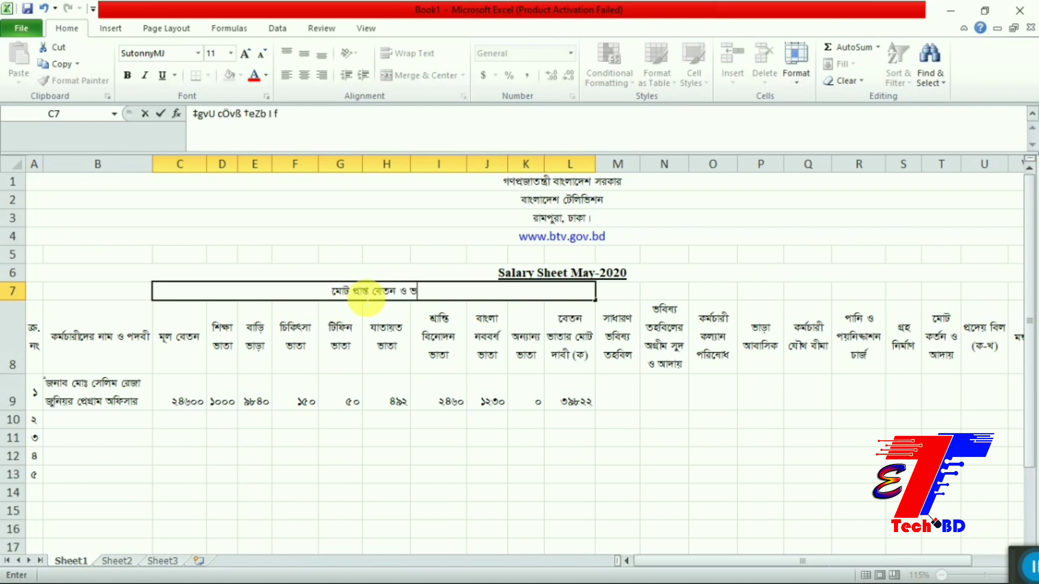
text(vZv`x)
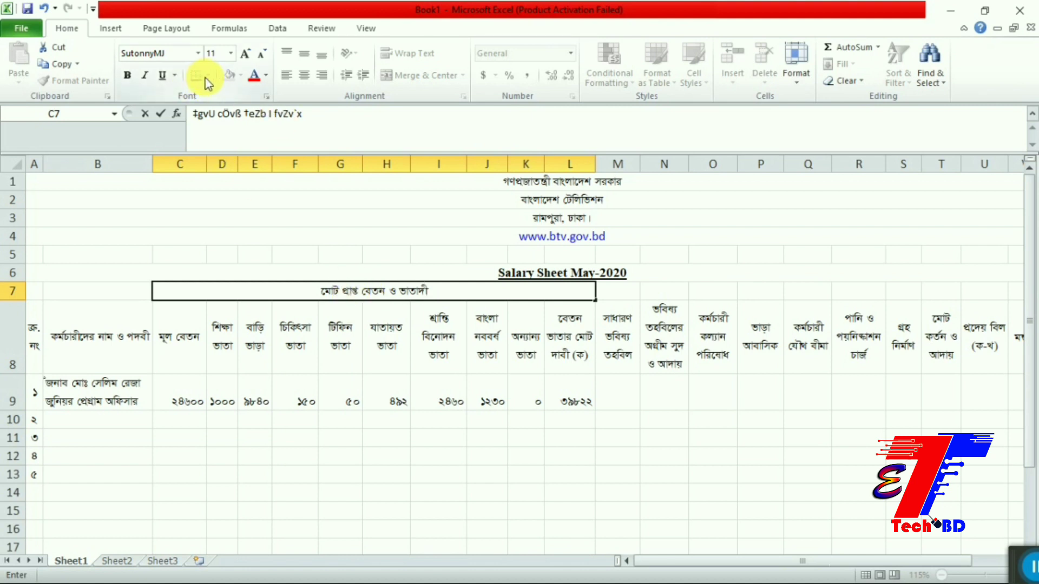
click(387, 313)
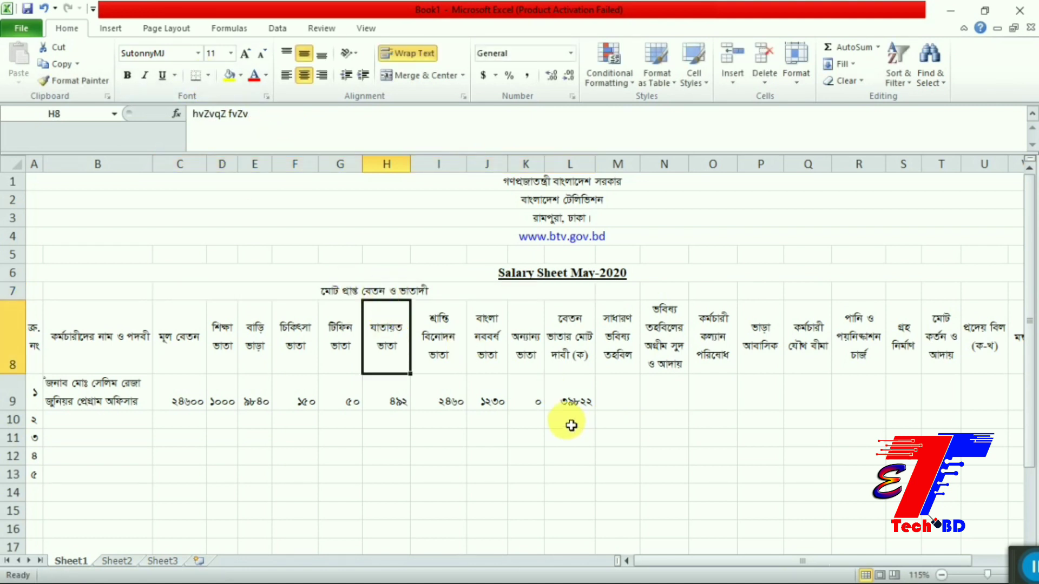
click(624, 407)
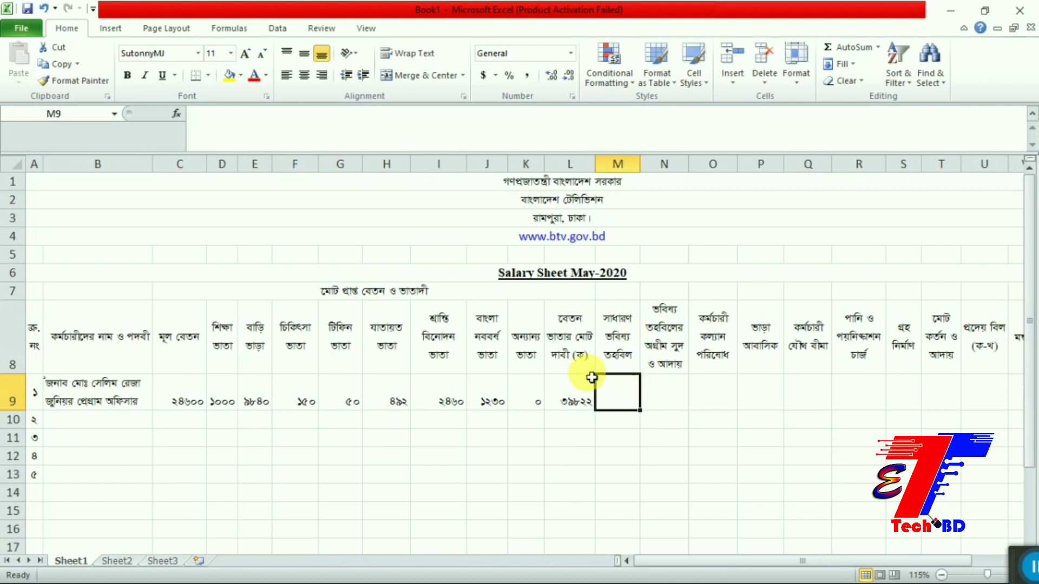
Step: Enter the provident fund formula in M9 as 15% of basic pay C9, giving 3690
click(184, 399)
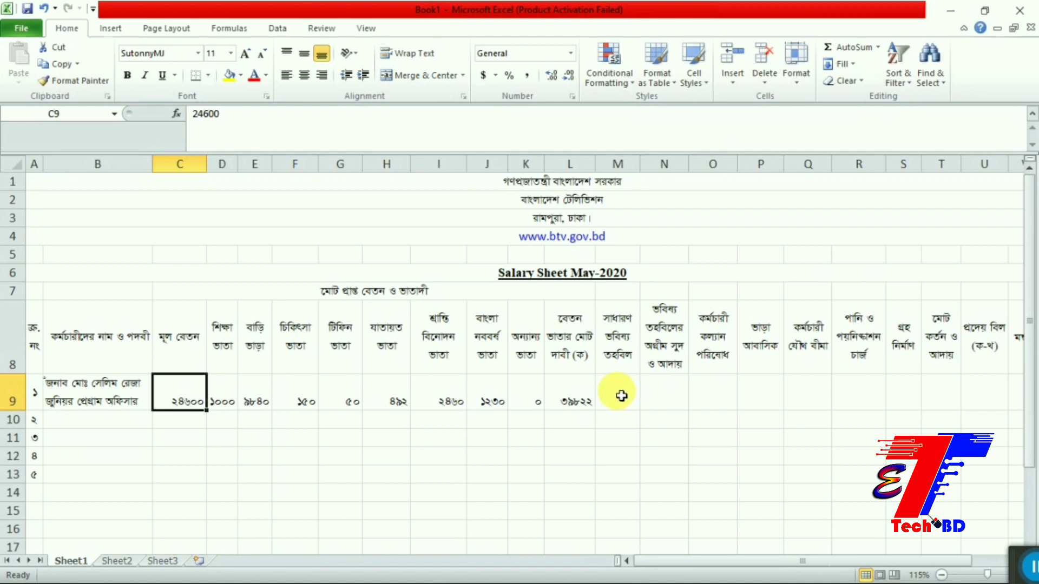
click(617, 395)
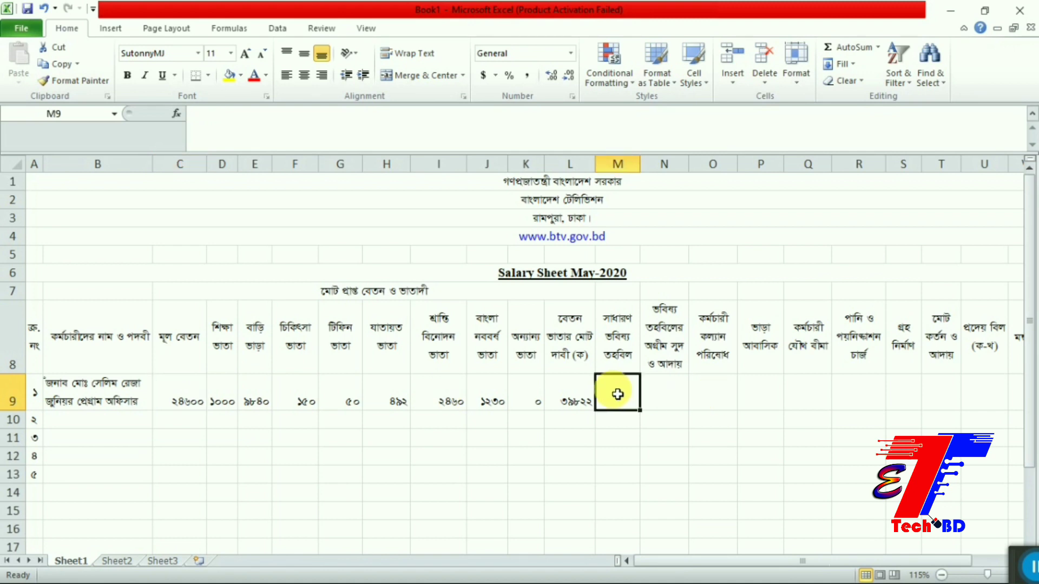
text(=)
click(178, 394)
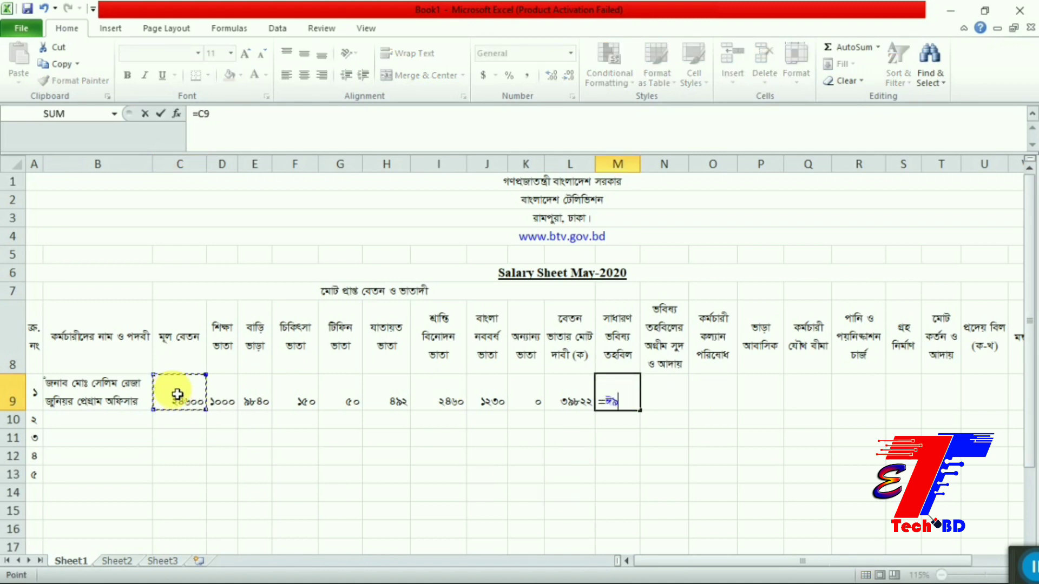
text(*)
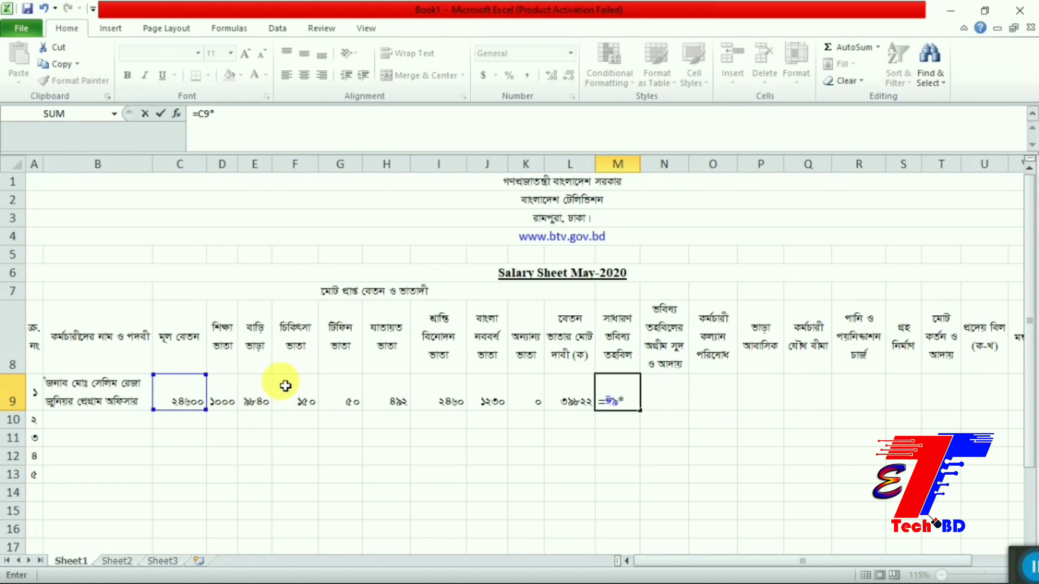
text(15)
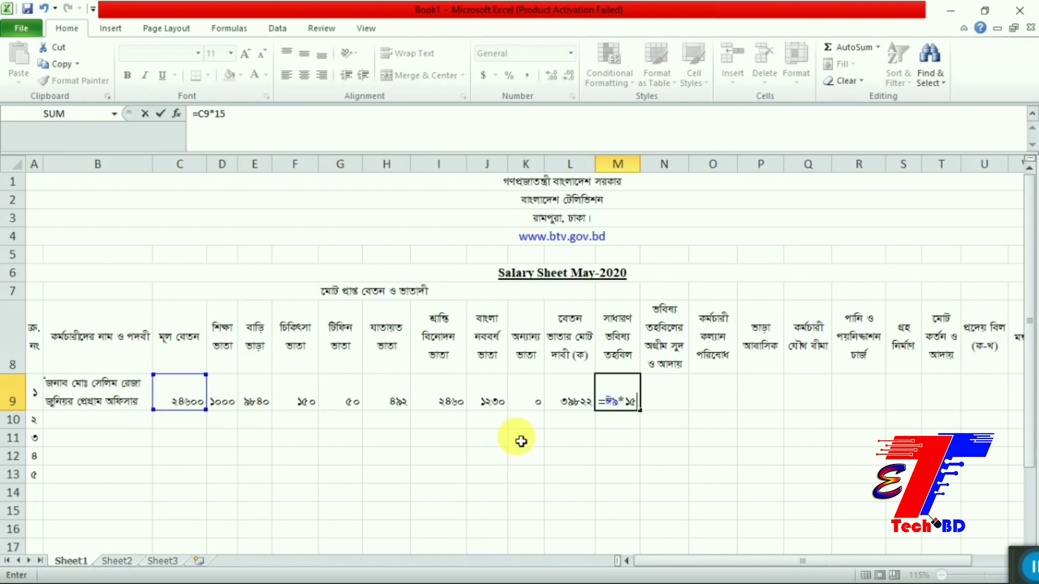
key(Return)
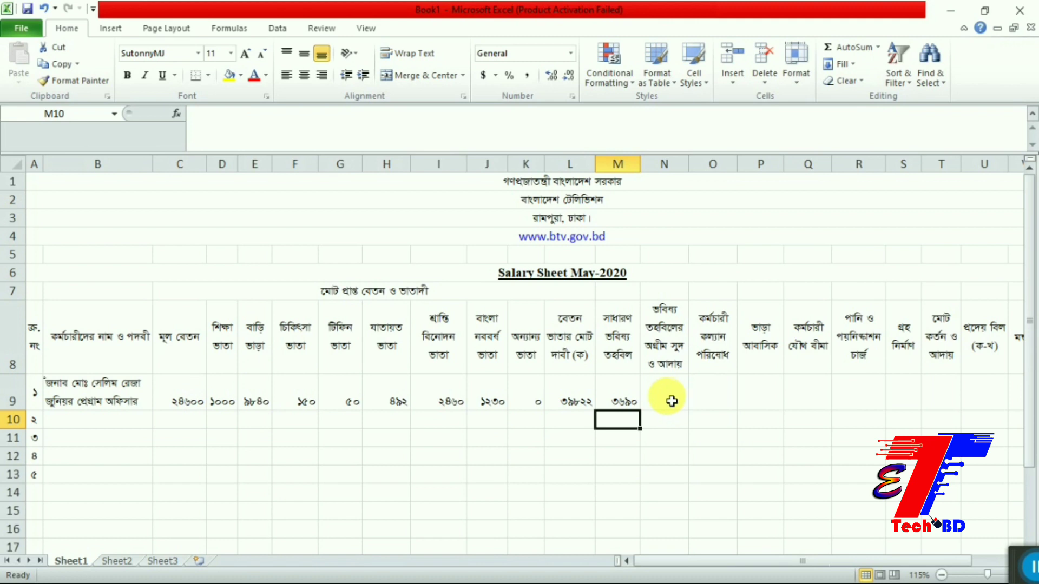
Step: Fill the deduction cells N9–S9 with 0, 50, 0, 100, 150 and 0
click(674, 398)
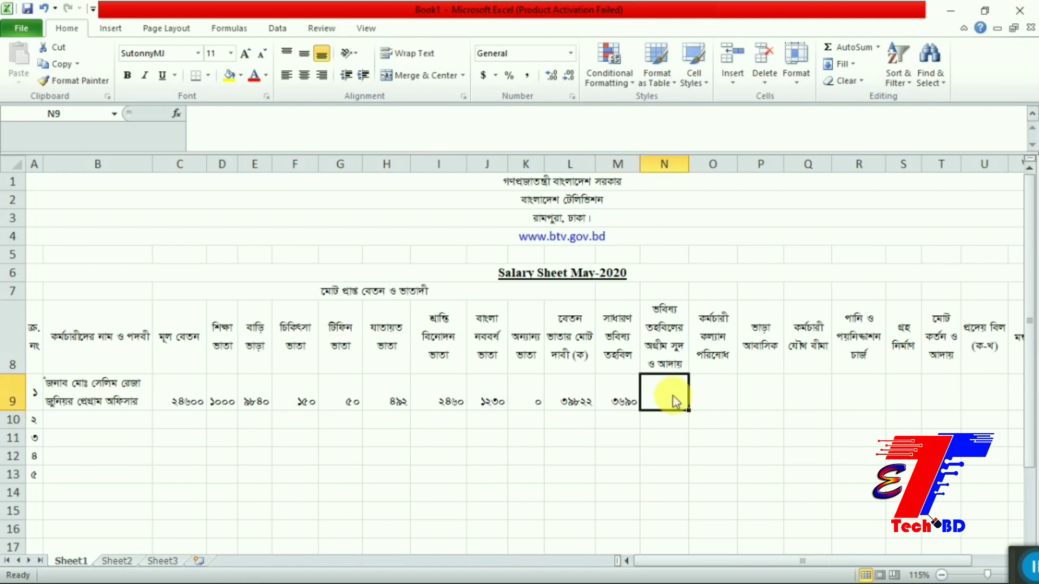
text(0)
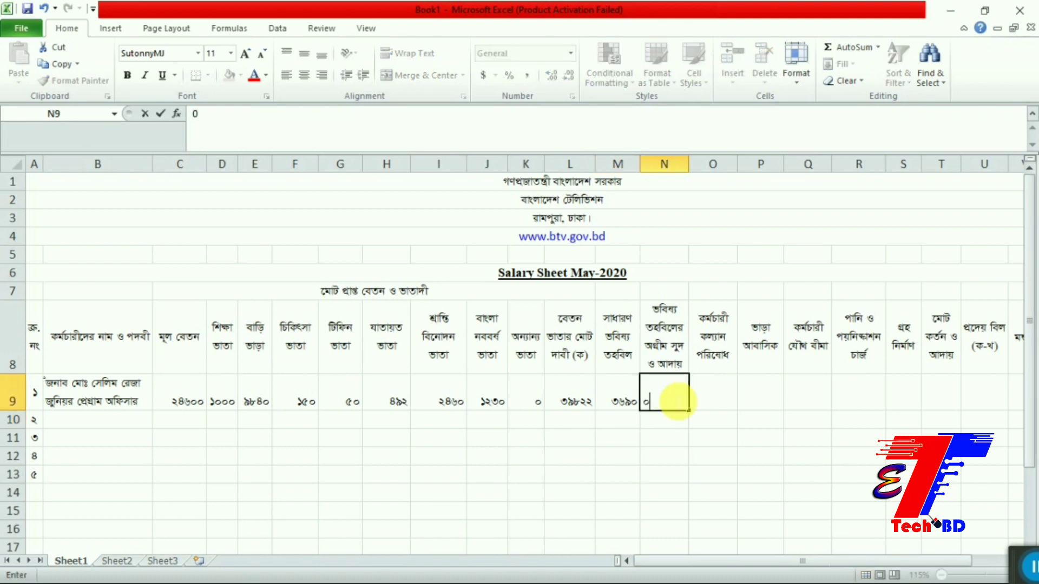
click(707, 399)
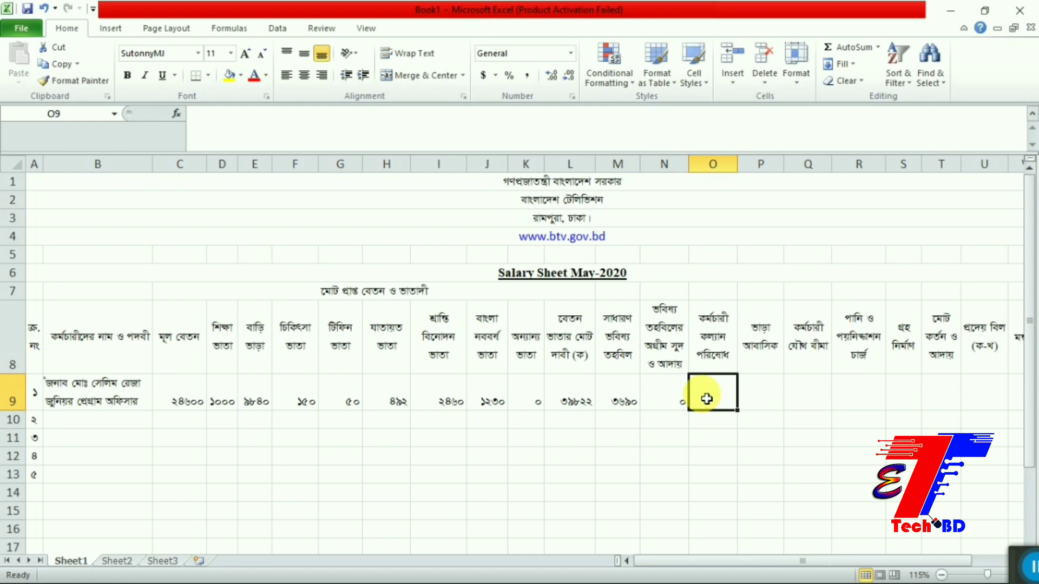
text(50)
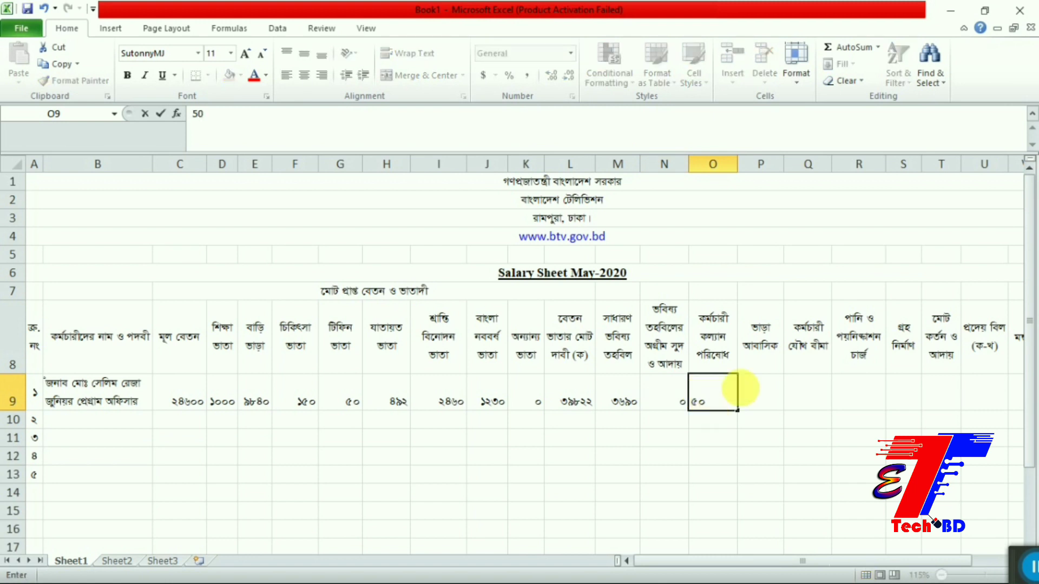
click(767, 400)
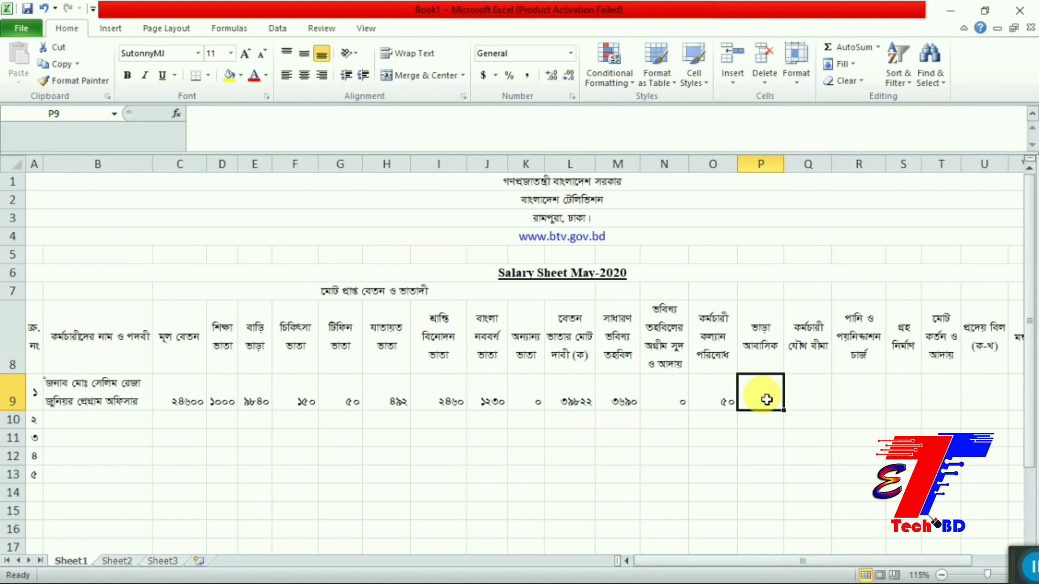
text(0)
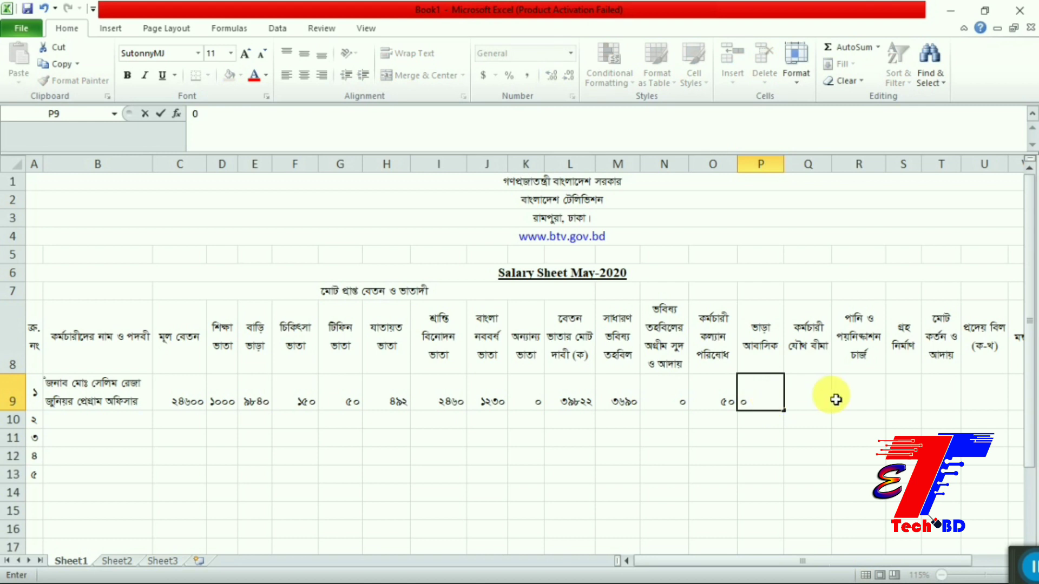
click(819, 391)
text(100)
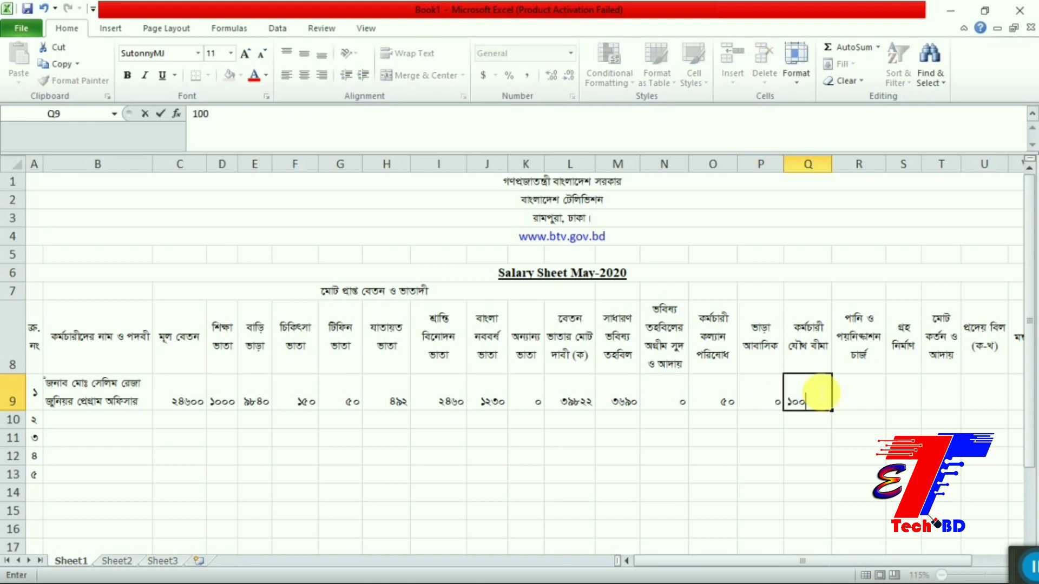
click(855, 398)
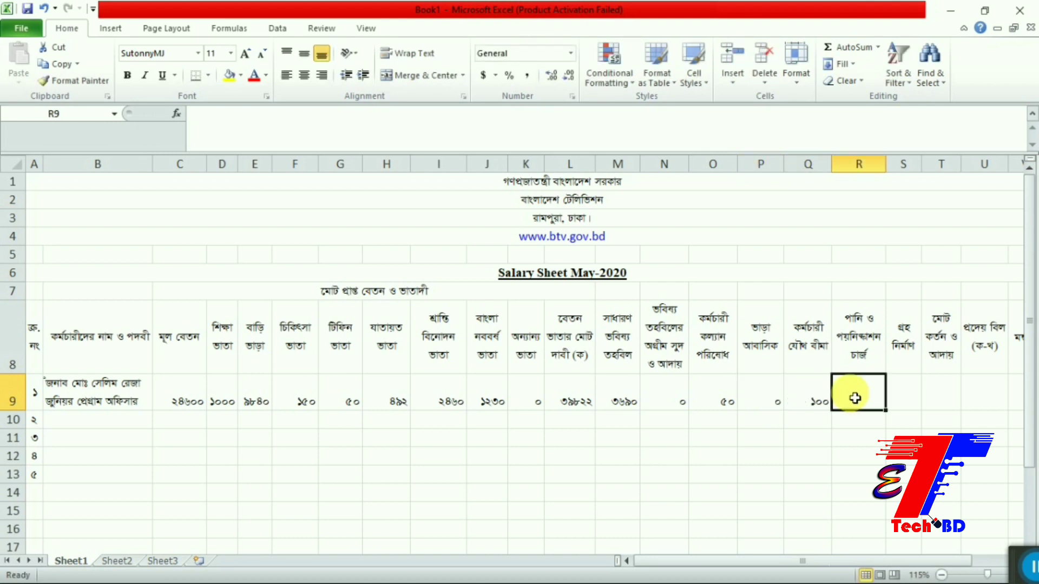
text(150)
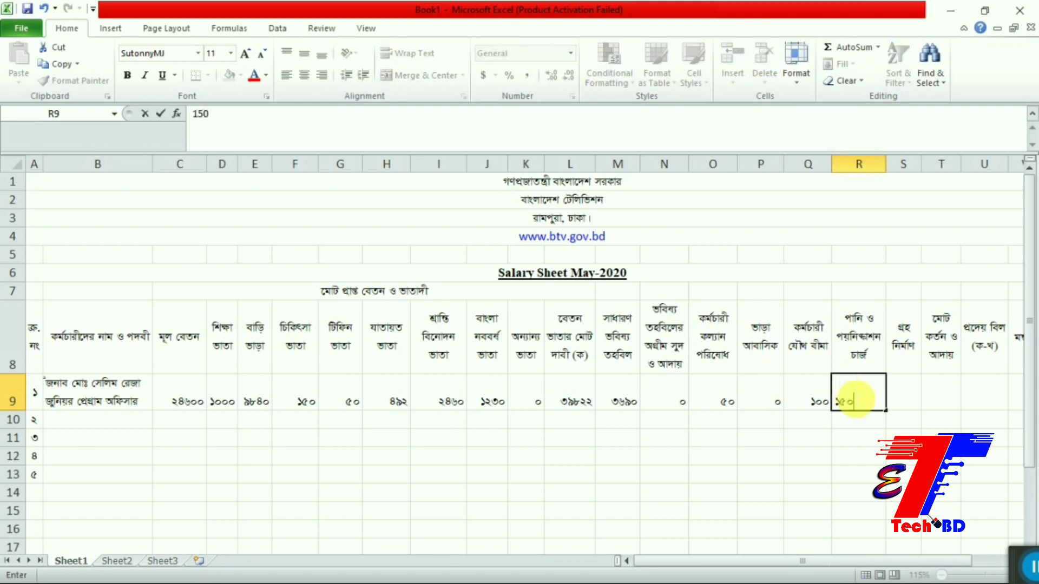
click(911, 394)
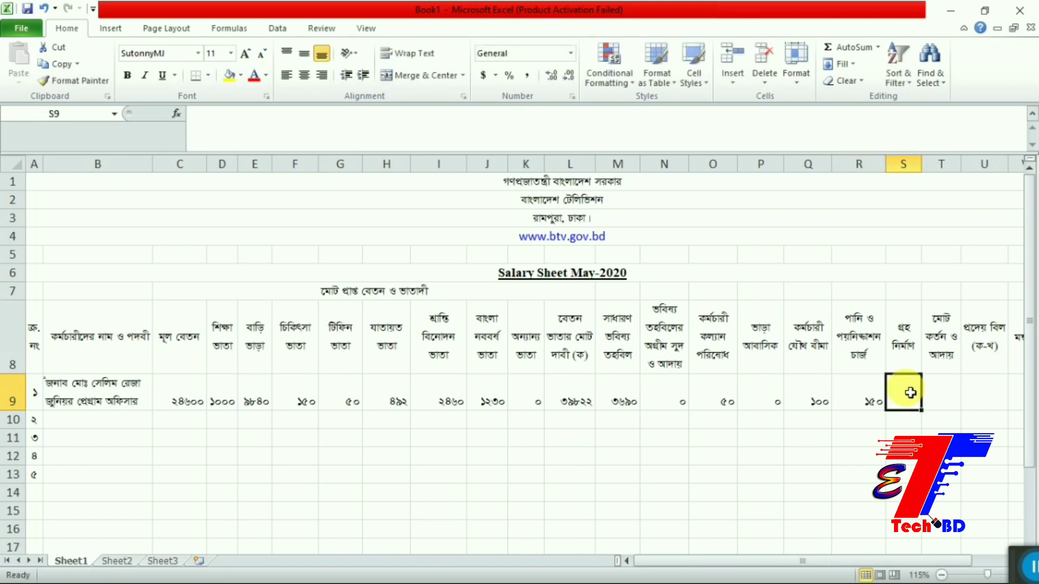
text(-)
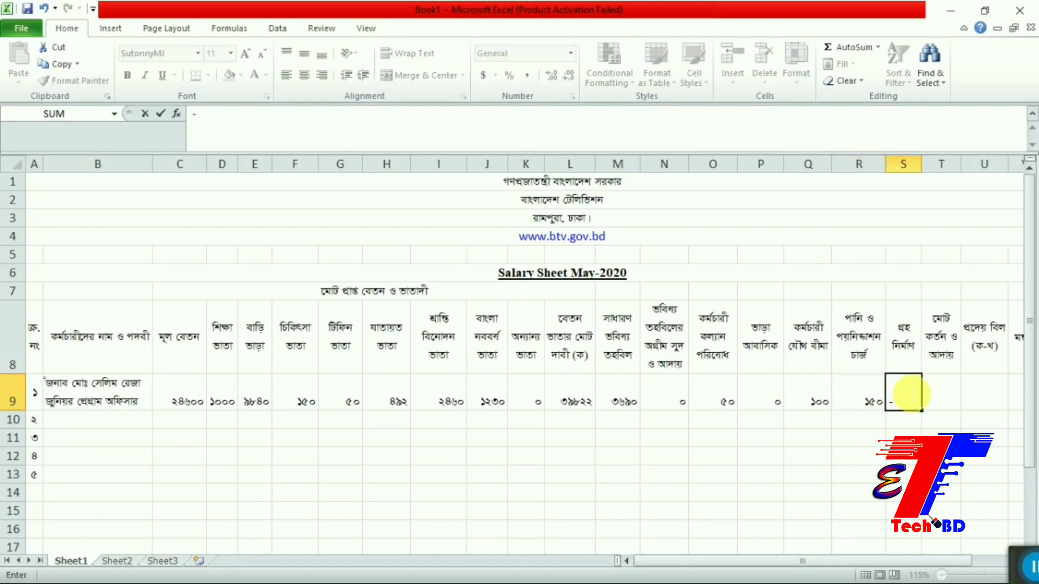
click(949, 392)
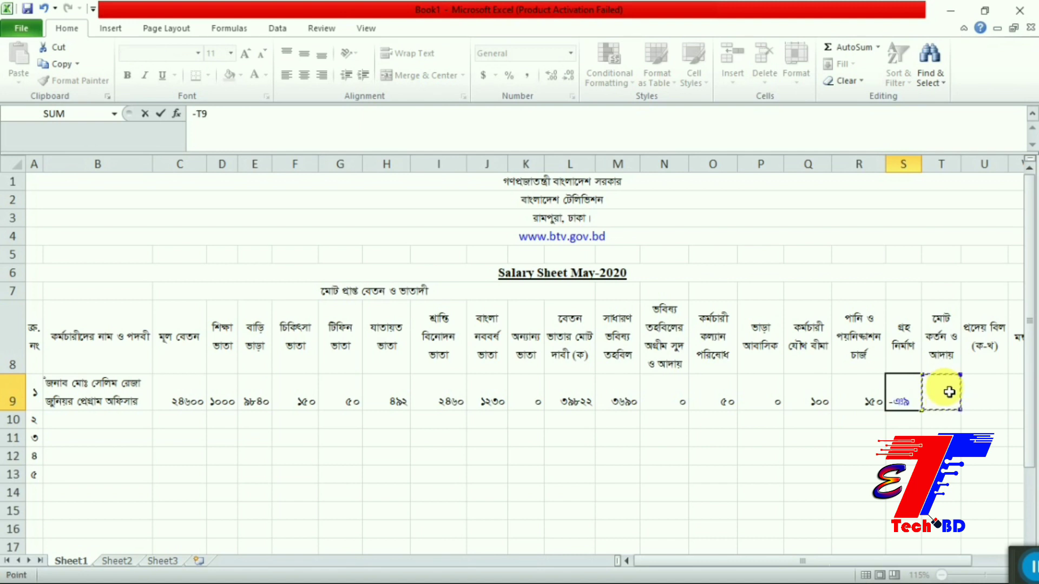
key(BackSpace)
key(BackSpace)
key(BackSpace)
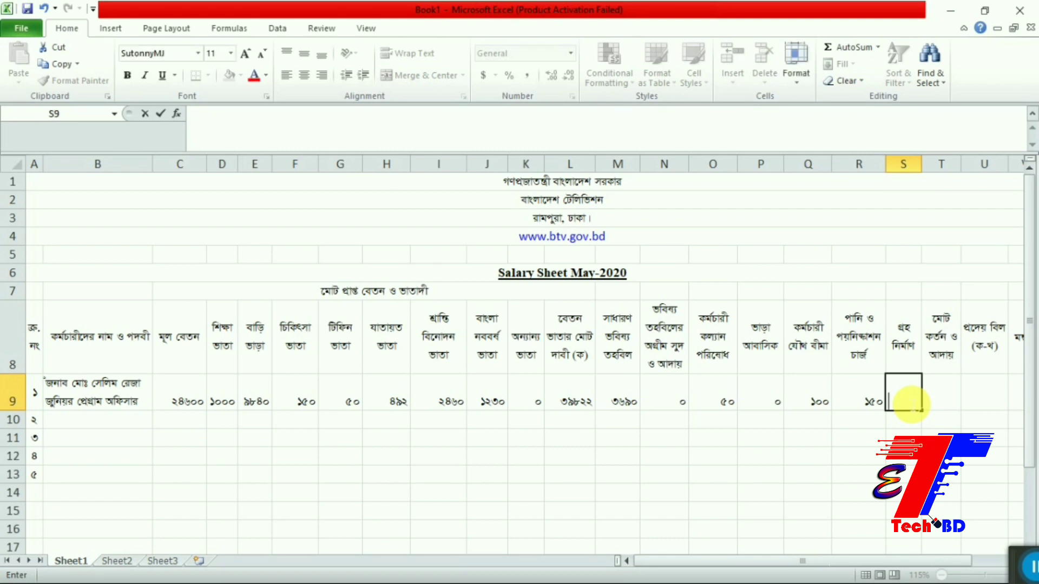
text(0)
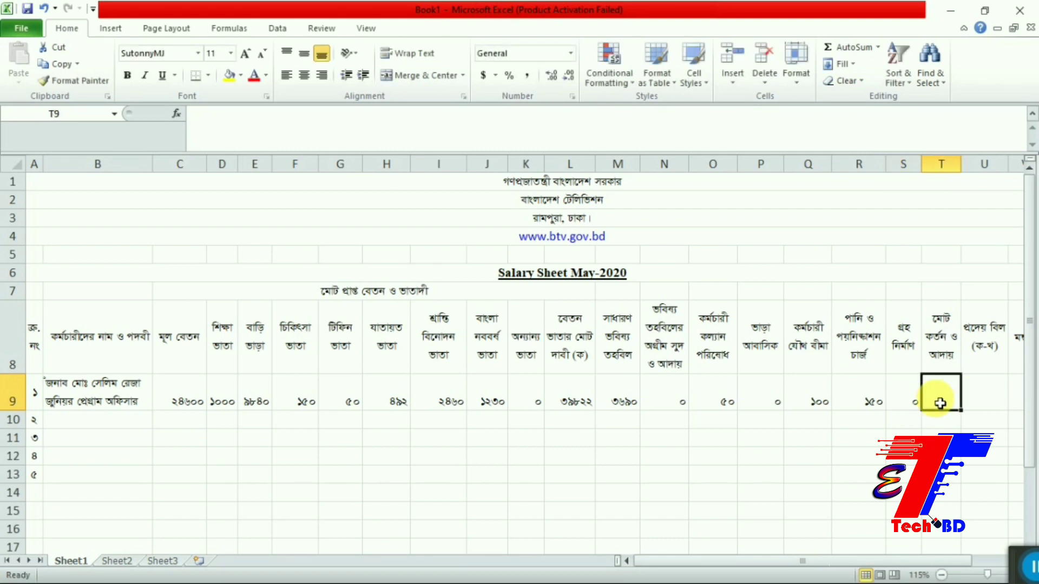
Step: Enter the total-deductions formula in T9, giving 3990, and begin the net bill formula in U9
double_click(940, 401)
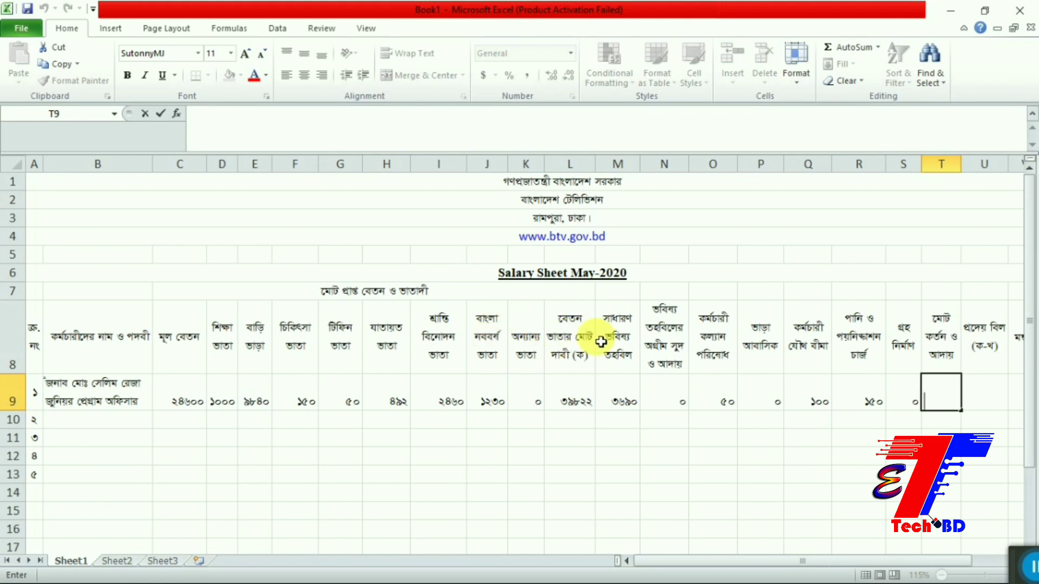
click(990, 402)
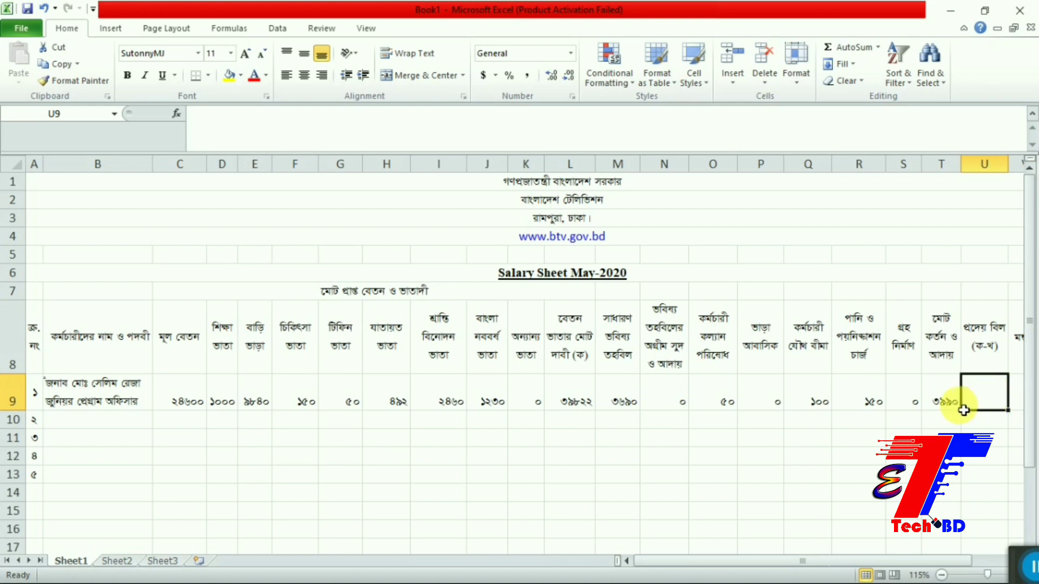
text(=)
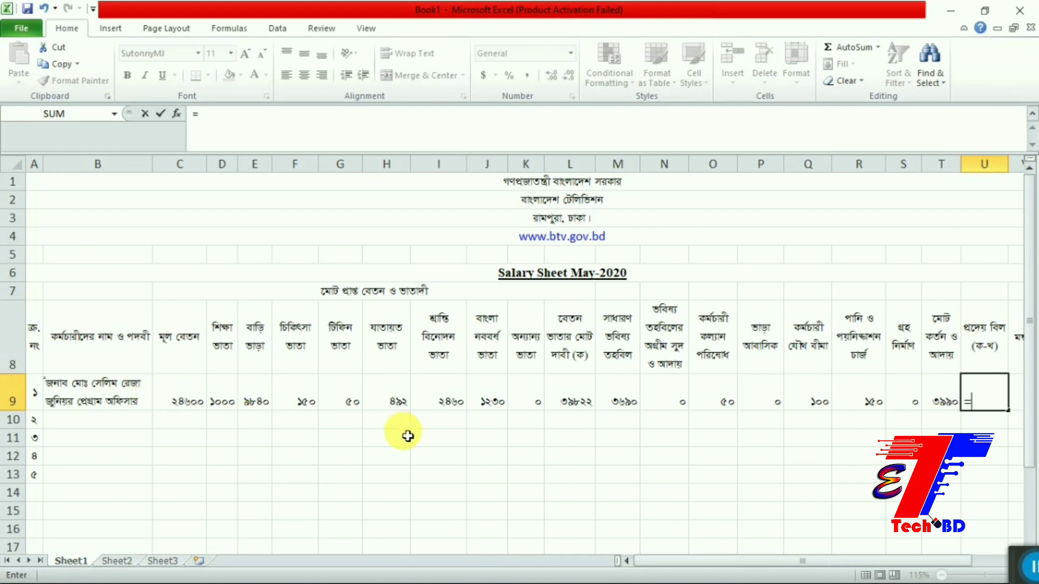
Step: Make U9 the net bill =L9-T9 (35832), then select B10 for the second employee
click(579, 403)
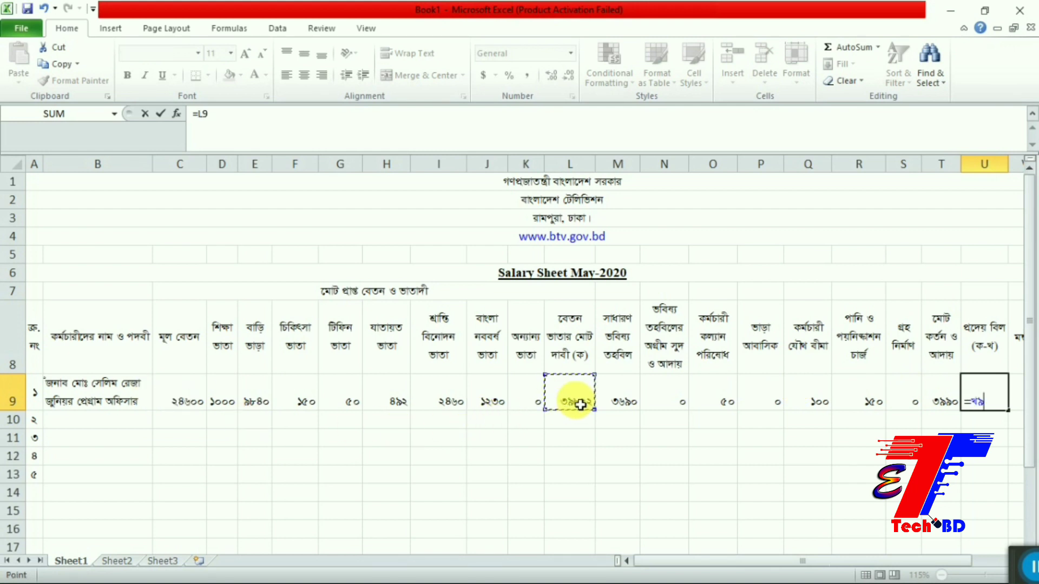
text(-)
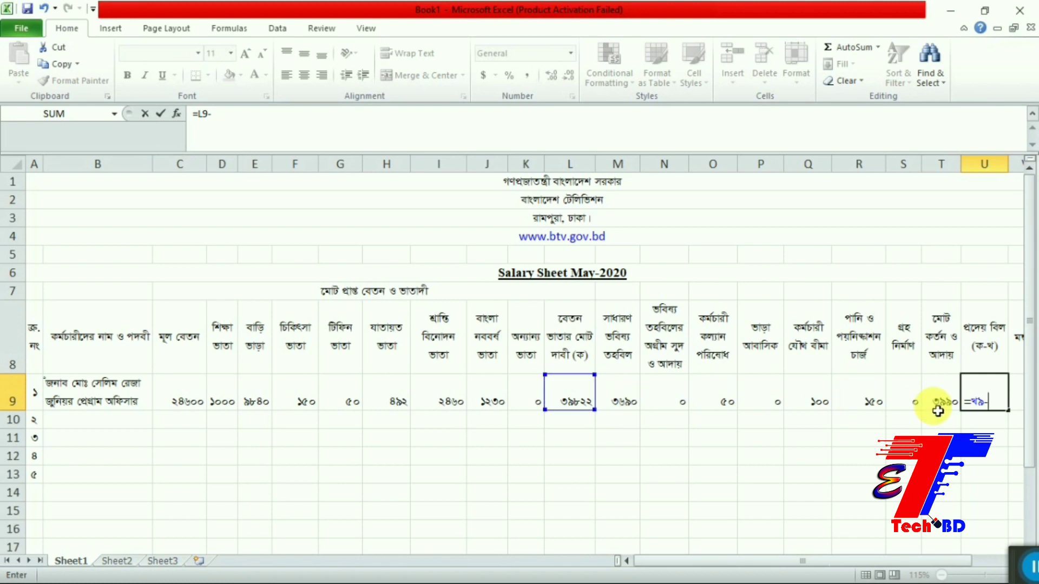
click(945, 407)
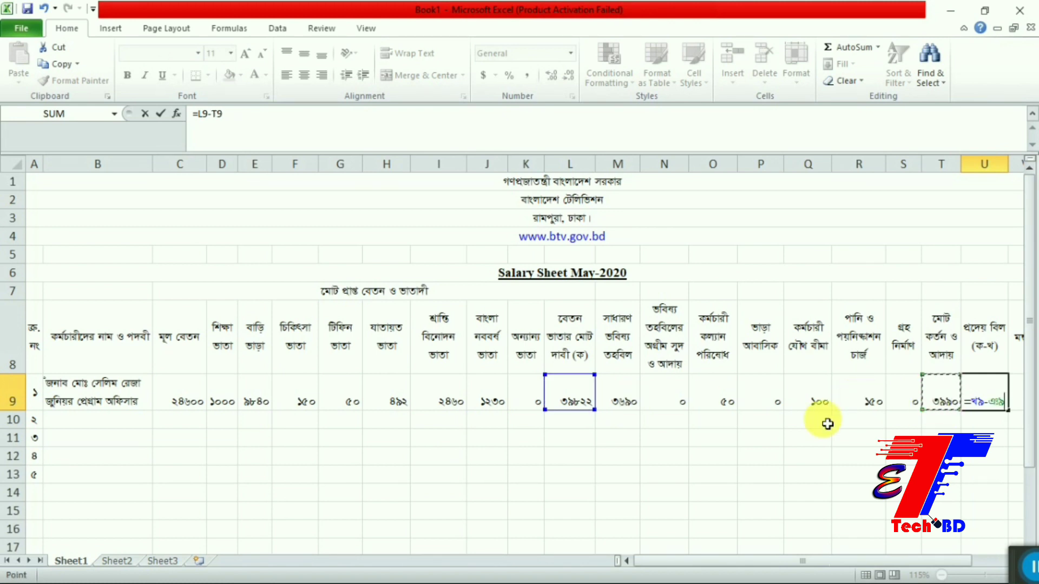
key(Return)
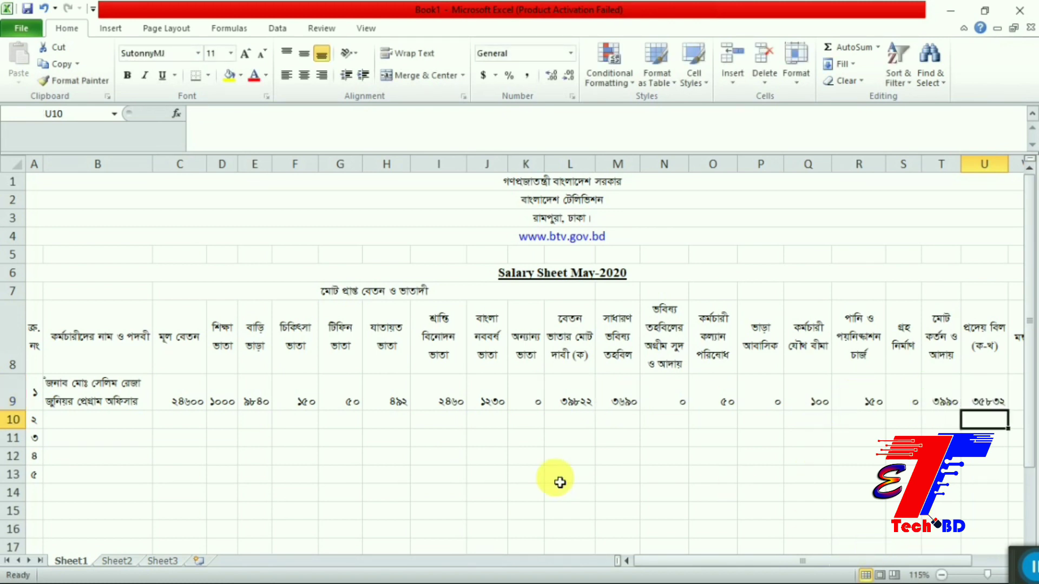
click(108, 424)
text(Rbve Avwgbyj Bmjvg wnmve mnKvix)
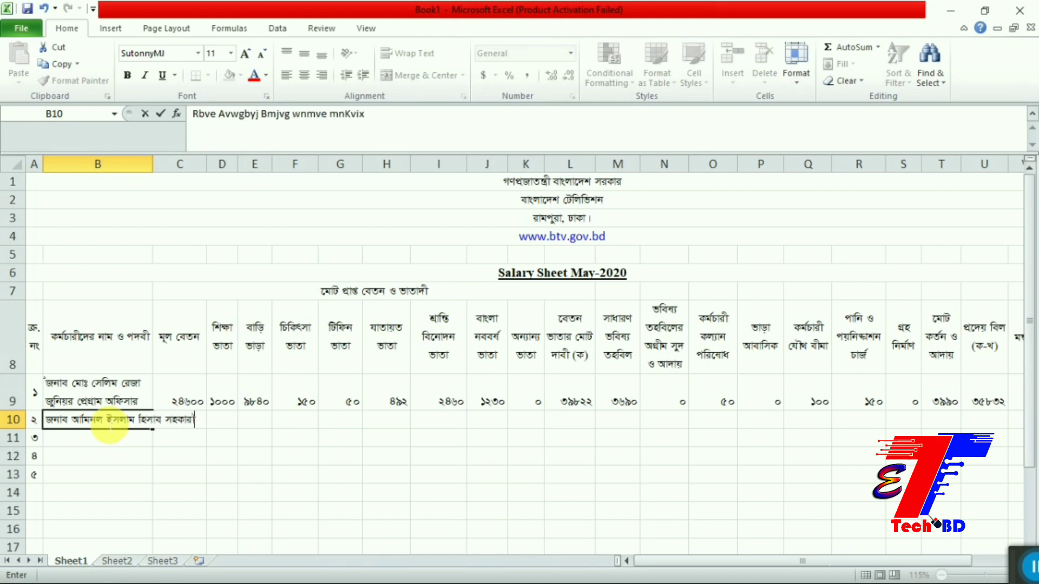
Step: Wrap the second employee's name and post in B10 onto two lines
click(111, 456)
click(109, 420)
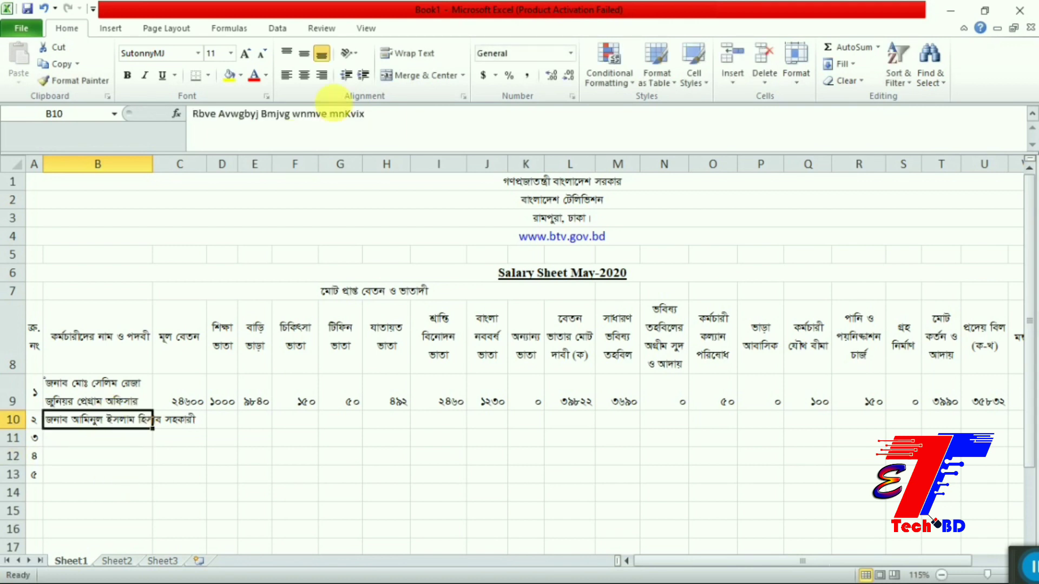
click(418, 58)
Step: Fill row 9's figures and formulas down into row 10 and set C10's basic pay to 19502
drag(181, 403, 1010, 418)
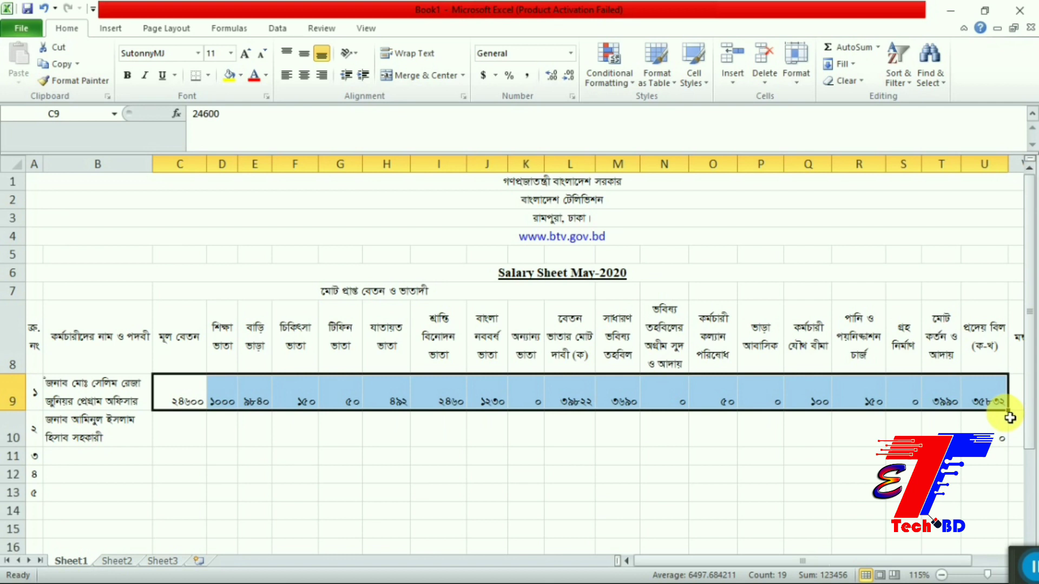
drag(1010, 417, 1007, 441)
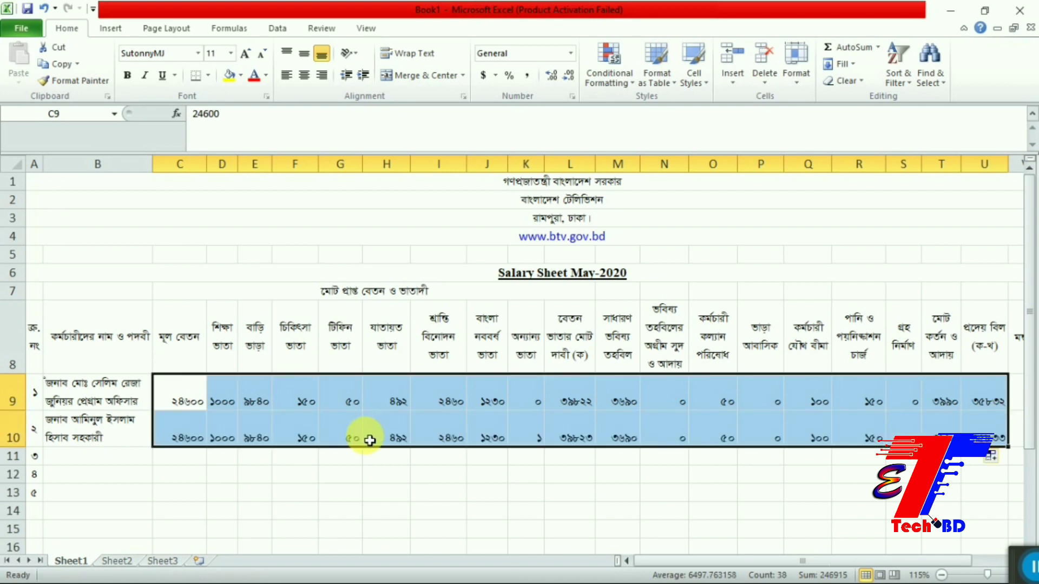
click(178, 435)
text(19500)
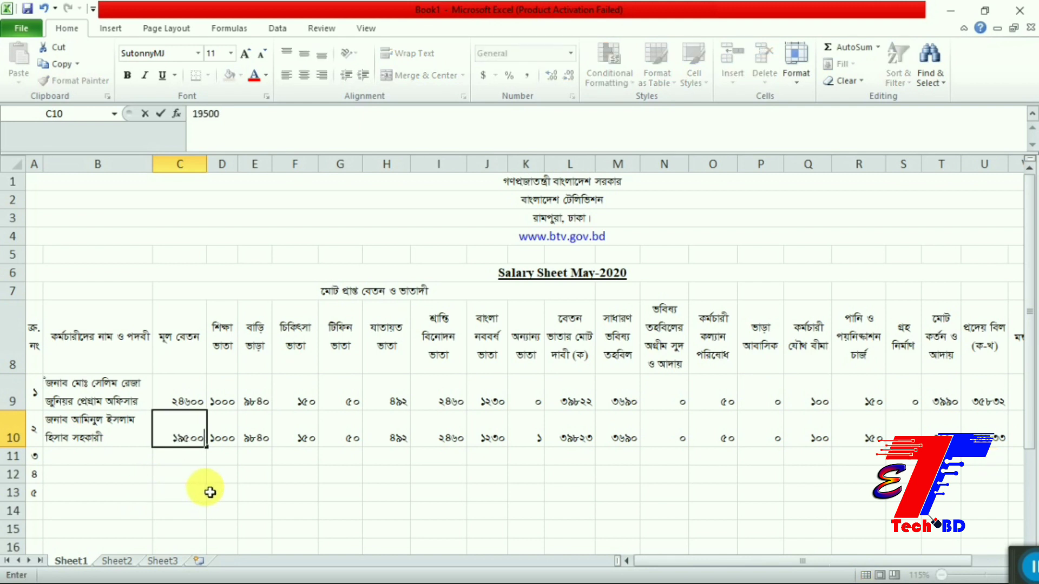
text(2)
click(774, 440)
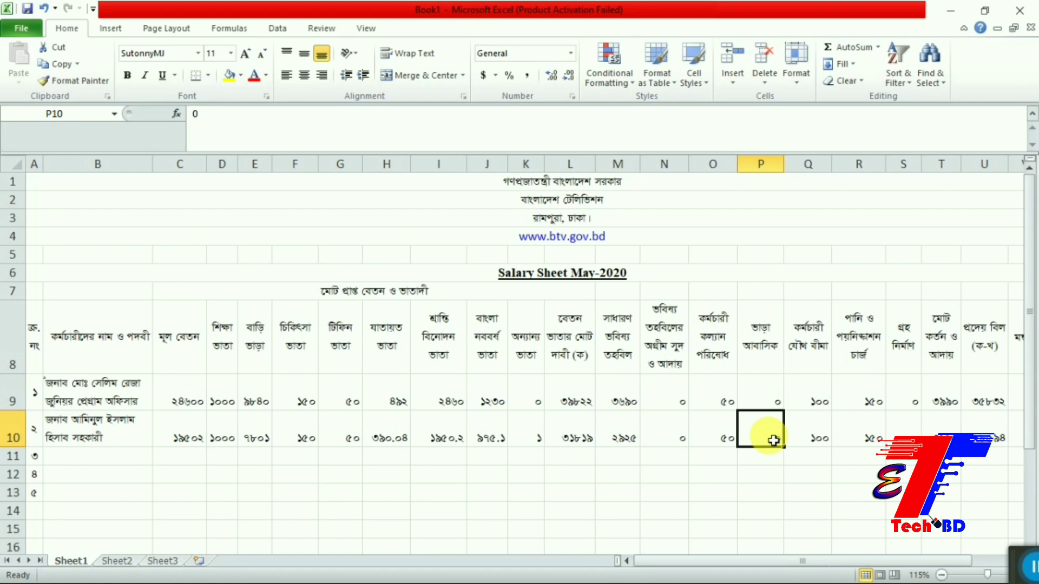
Step: Check the recalculated row 10 values in P10 and R10 and the net formula =L10-T10 in U10
click(811, 436)
click(872, 435)
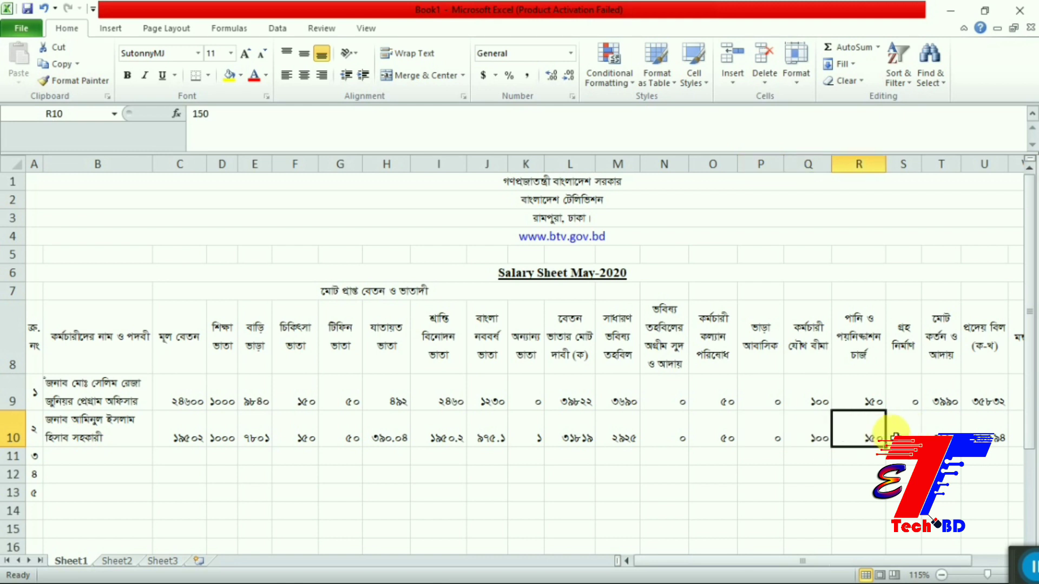
click(1000, 439)
drag(740, 563, 751, 566)
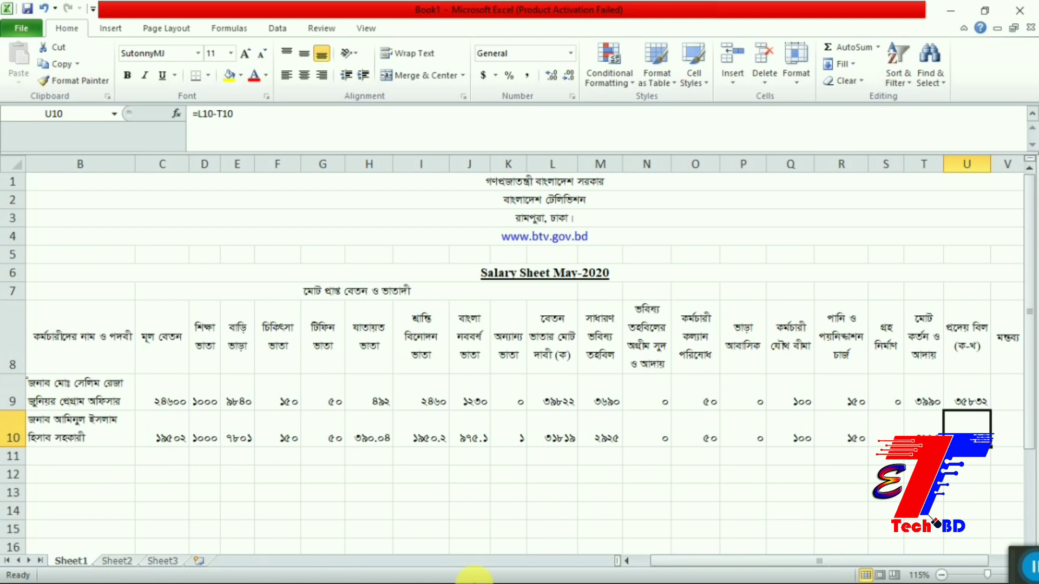
drag(687, 566, 670, 564)
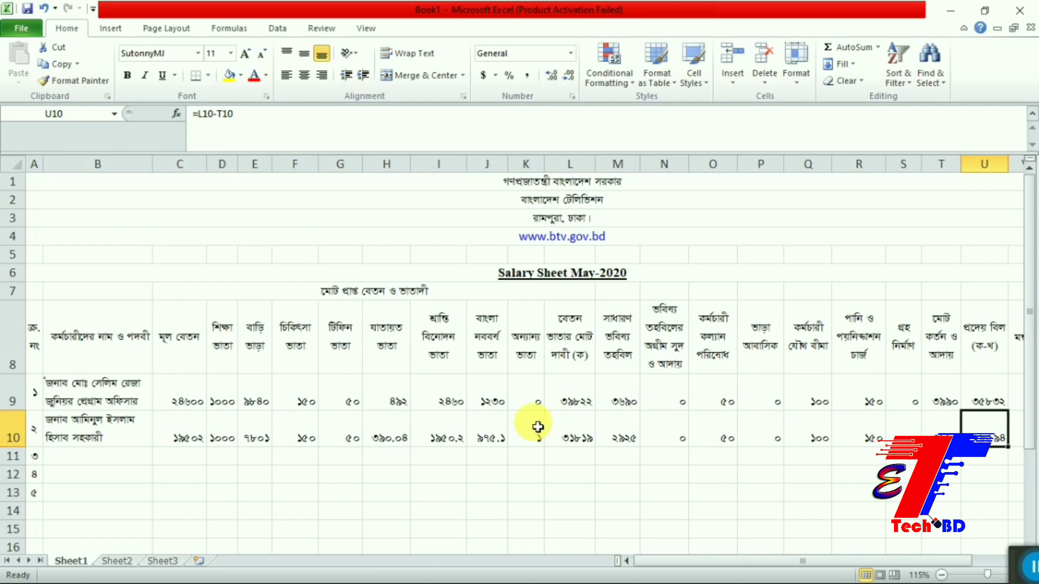
Step: Type the মোট কর্তন heading into merged M7:T7 in Bijoy font, then select the table A7:T10
scroll(555, 418, down, 1)
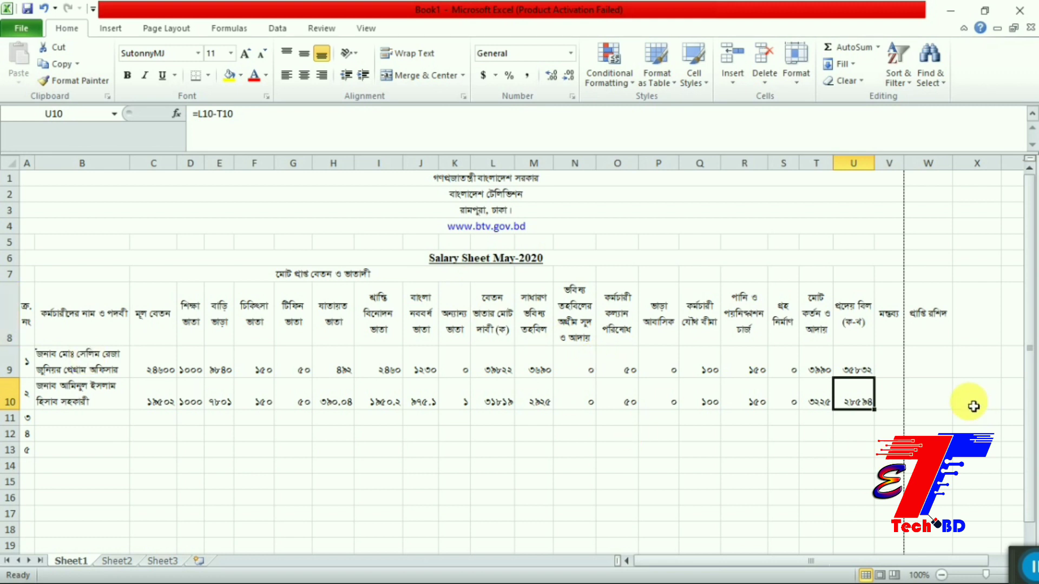
click(659, 274)
text(‡gvU KZ©b)
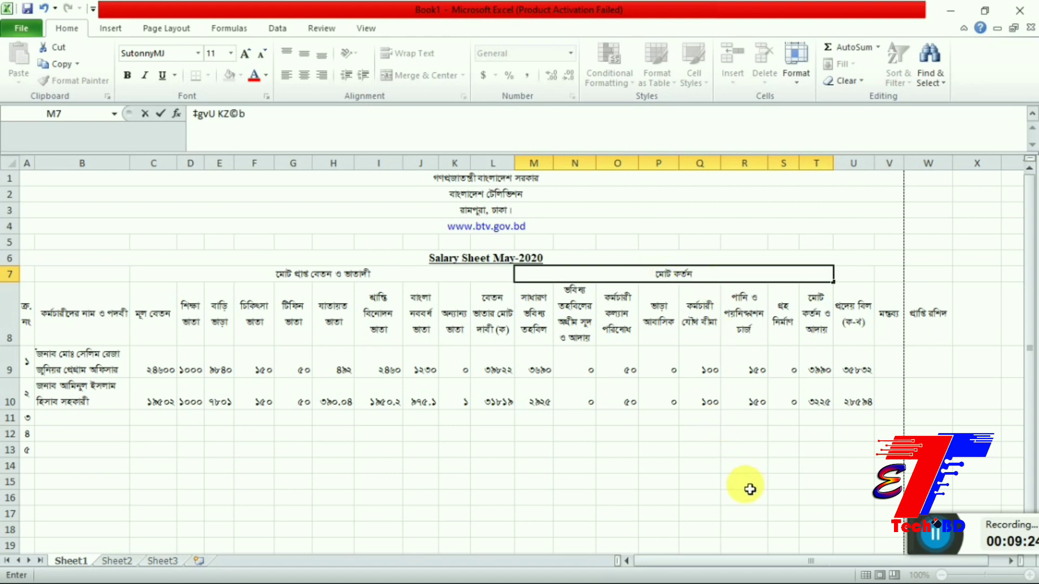
click(255, 276)
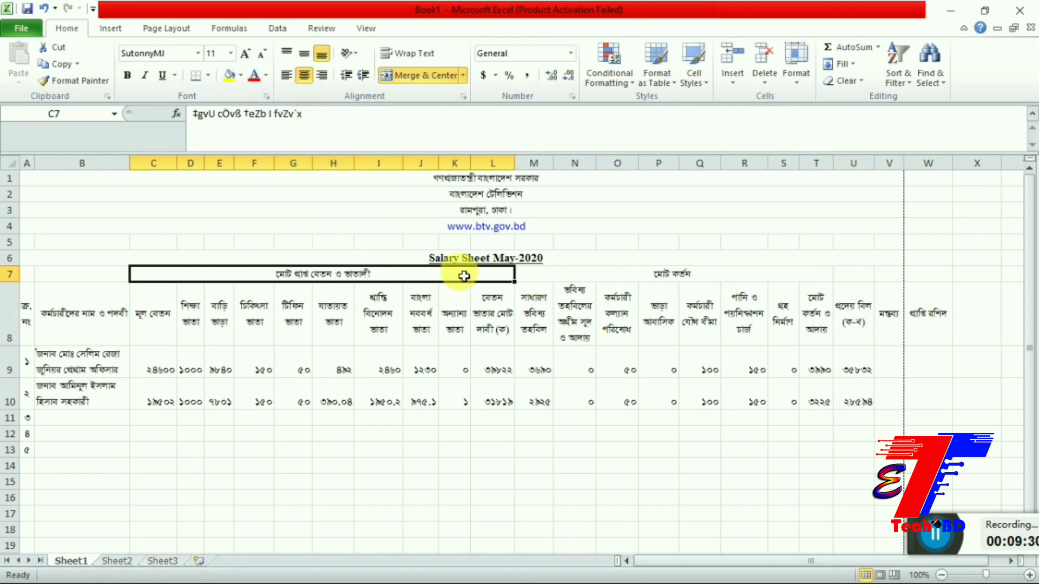
click(377, 316)
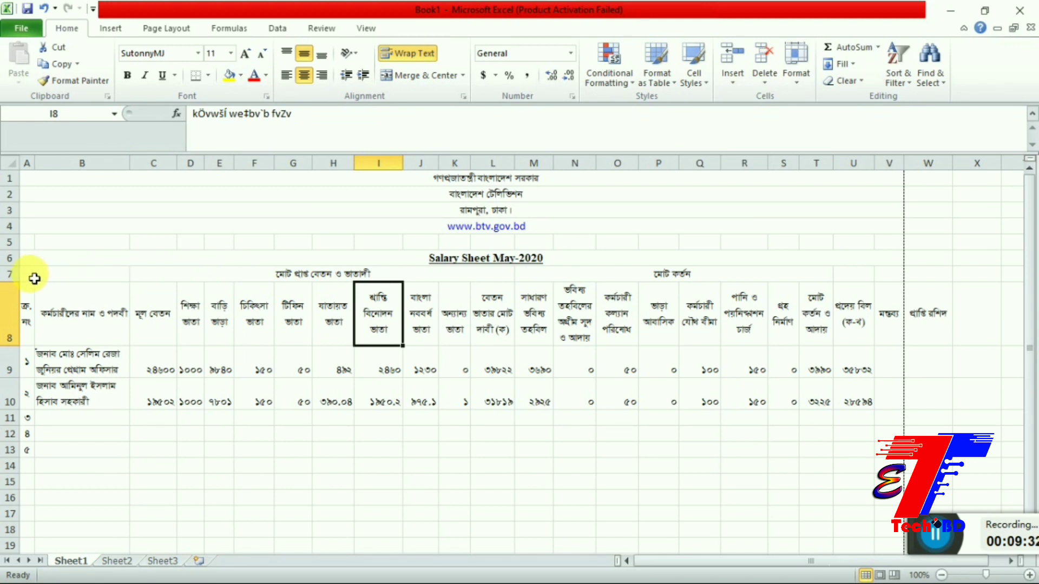
mouse_move(34, 279)
mouse_down()
mouse_move(823, 410)
mouse_move(914, 403)
mouse_up()
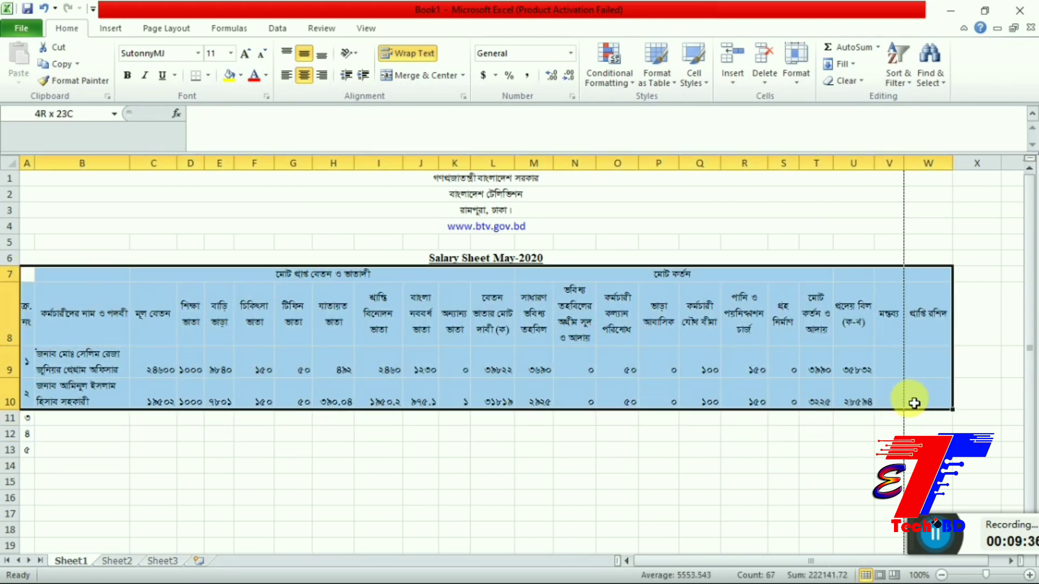
Step: Apply All Borders to every cell of the selected salary table
click(209, 76)
click(243, 199)
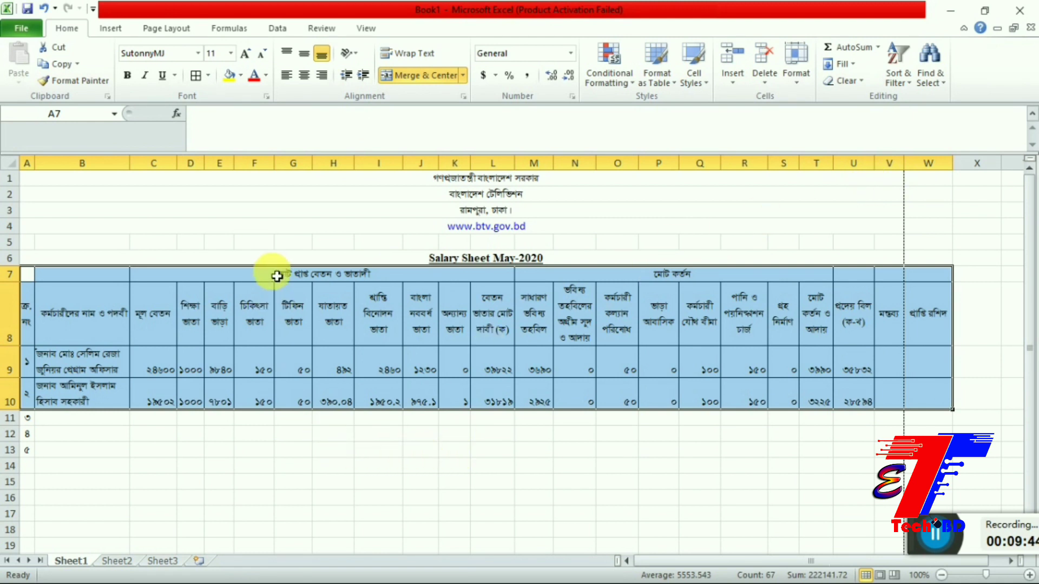
click(281, 242)
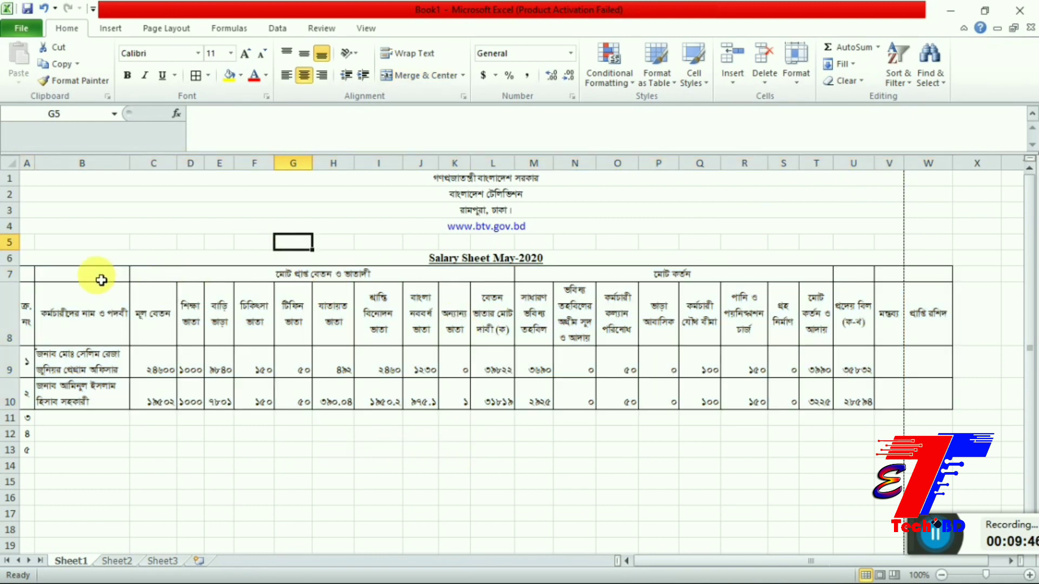
drag(102, 280, 35, 278)
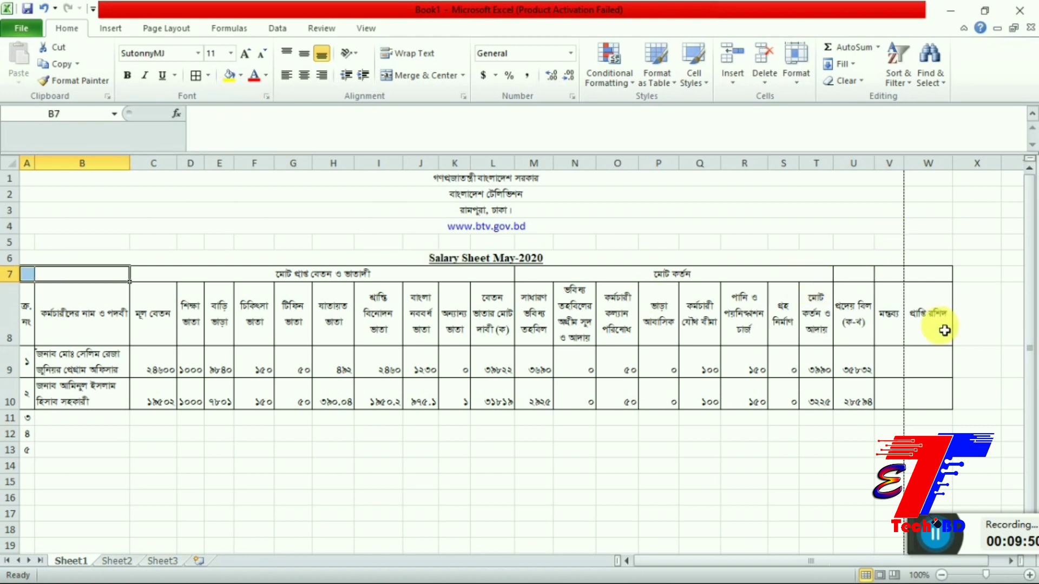
Step: Narrow columns V and W and wrap the W8 receipt heading within its cell
drag(954, 171, 940, 172)
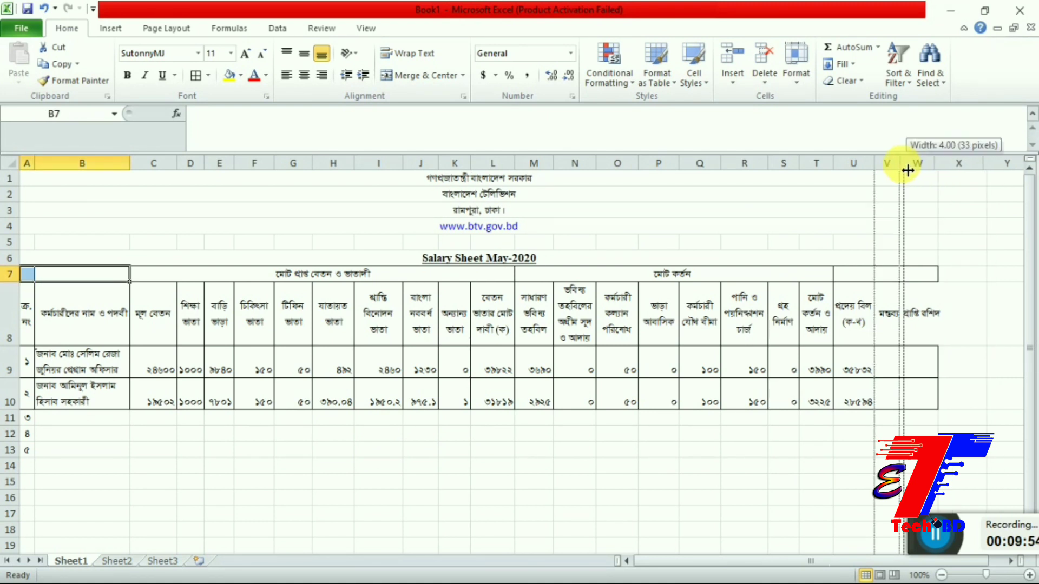
mouse_move(905, 173)
mouse_down()
mouse_move(896, 172)
mouse_move(918, 171)
mouse_up()
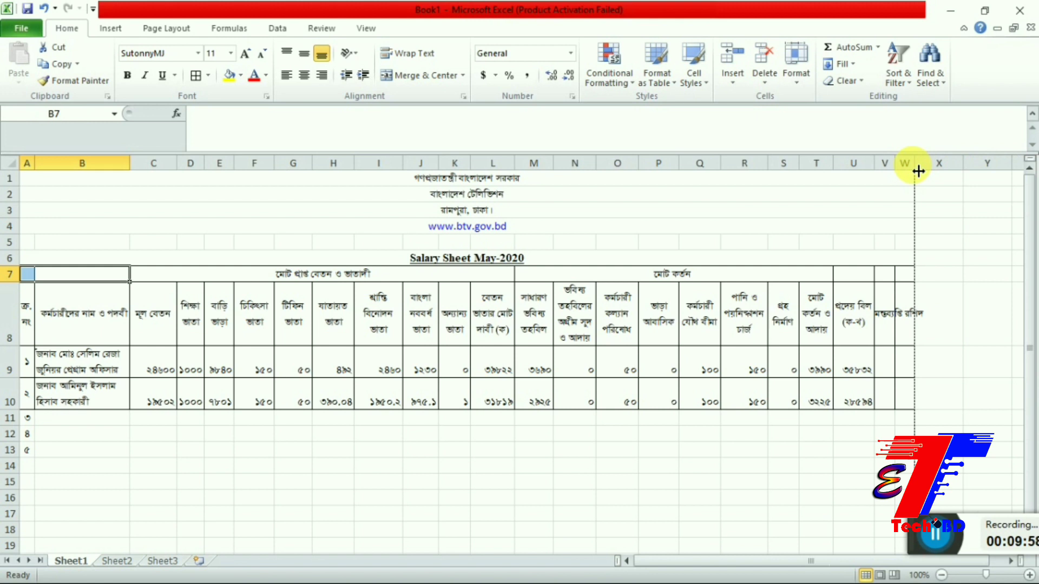
click(905, 312)
click(423, 56)
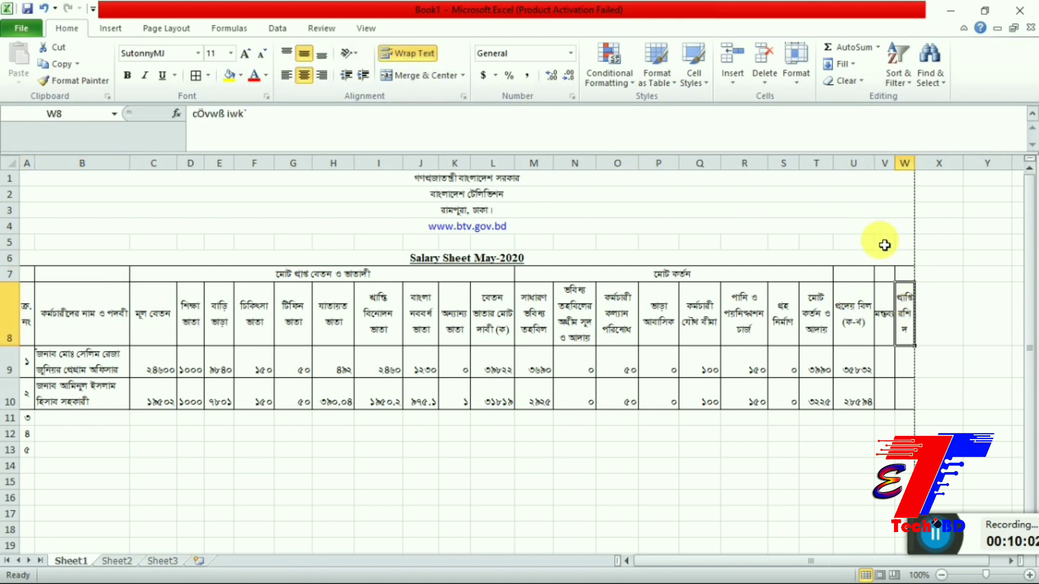
click(936, 333)
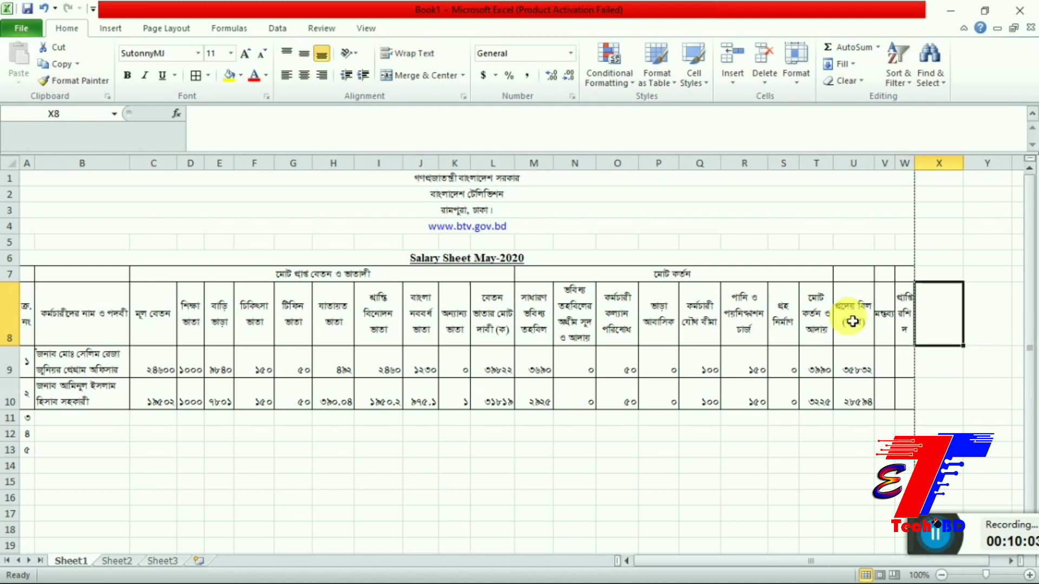
click(703, 274)
Step: Colour the মোট কর্তন heading red and the C7 gross pay heading green
click(254, 75)
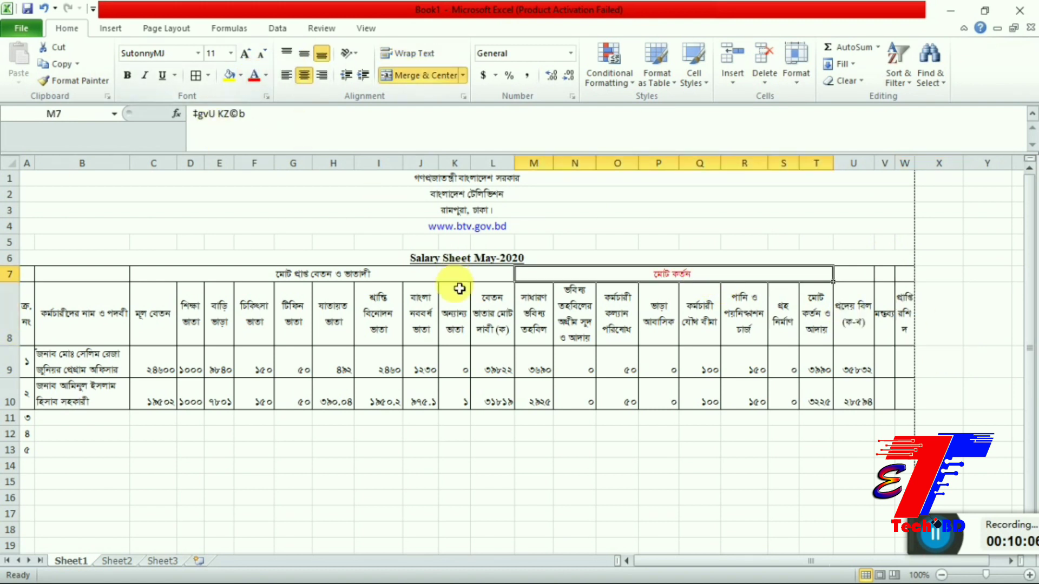
click(404, 281)
click(266, 75)
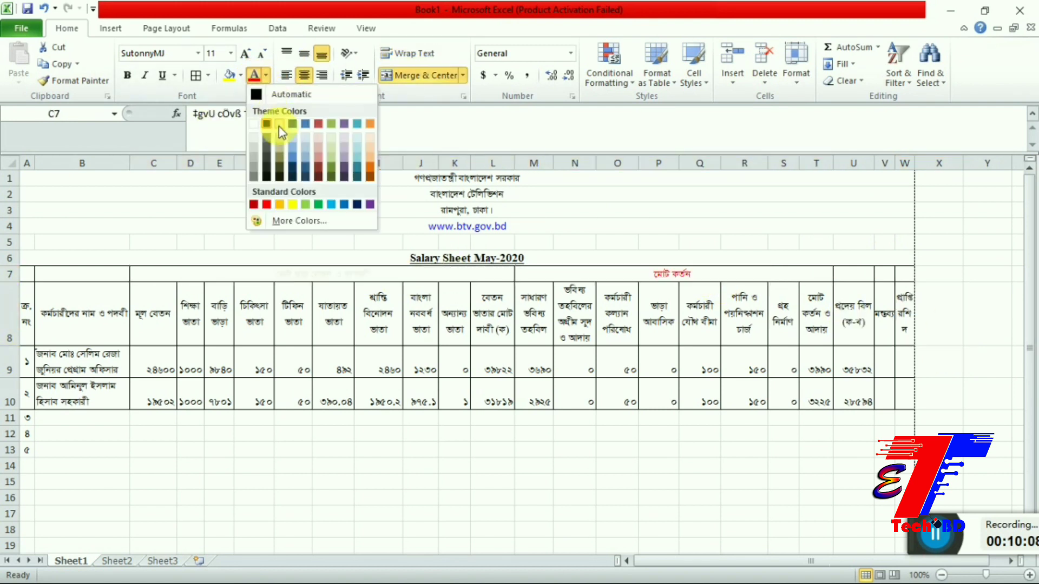
click(318, 204)
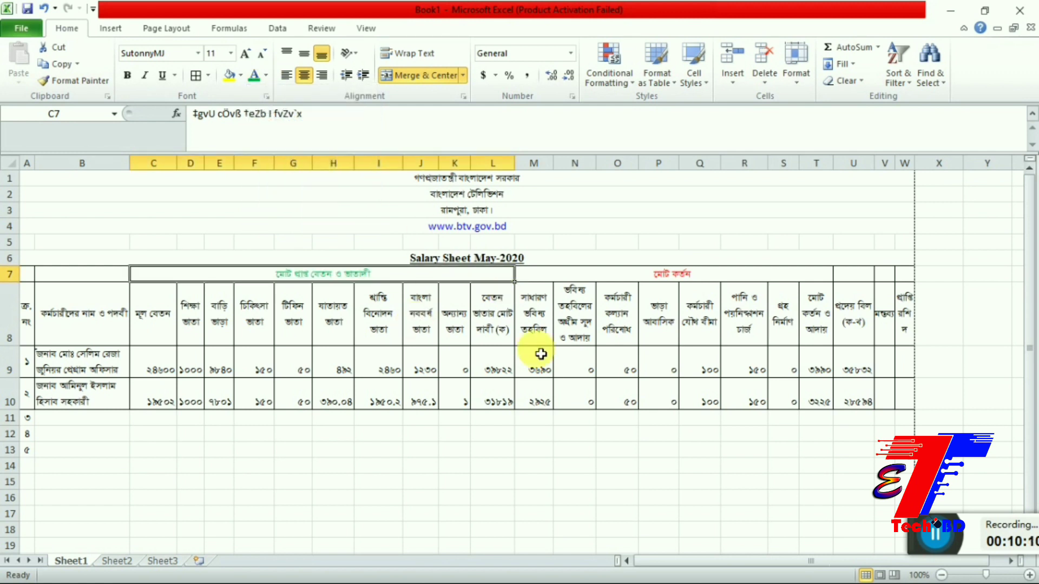
mouse_move(147, 305)
mouse_down()
mouse_move(370, 379)
mouse_move(490, 401)
mouse_up()
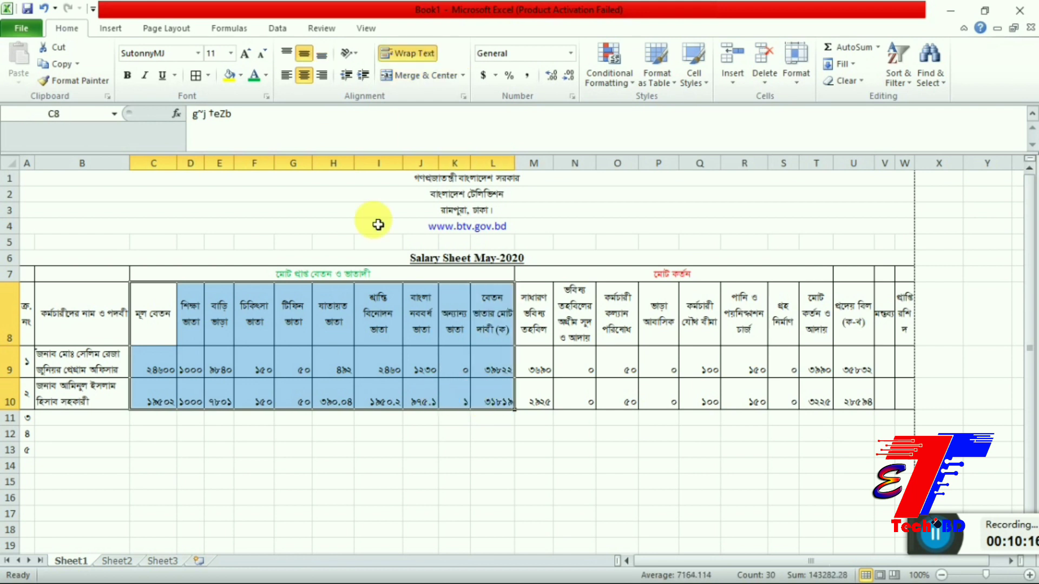
click(241, 76)
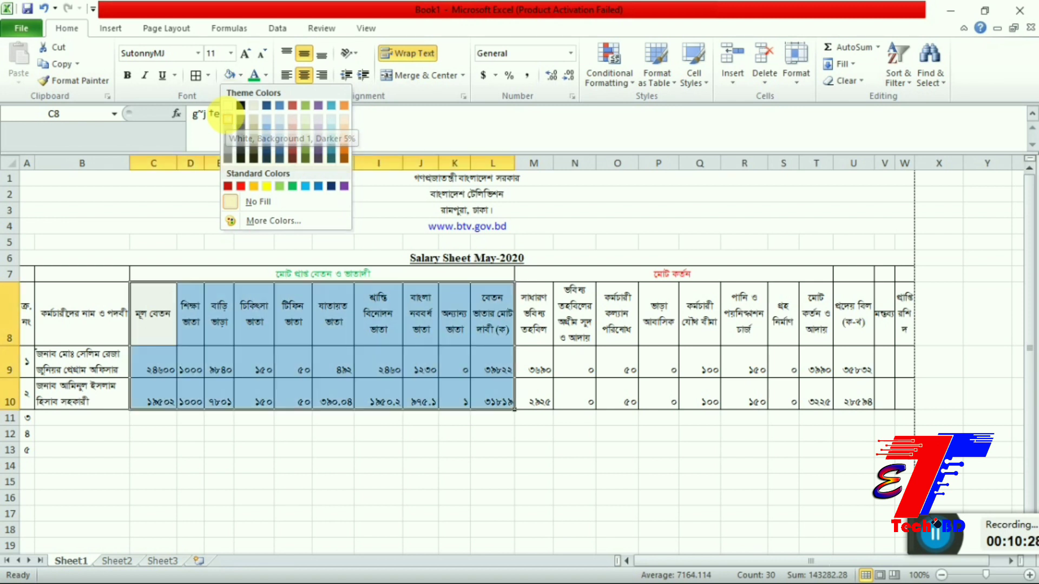
mouse_move(535, 308)
mouse_down()
mouse_move(859, 388)
mouse_move(827, 387)
mouse_up()
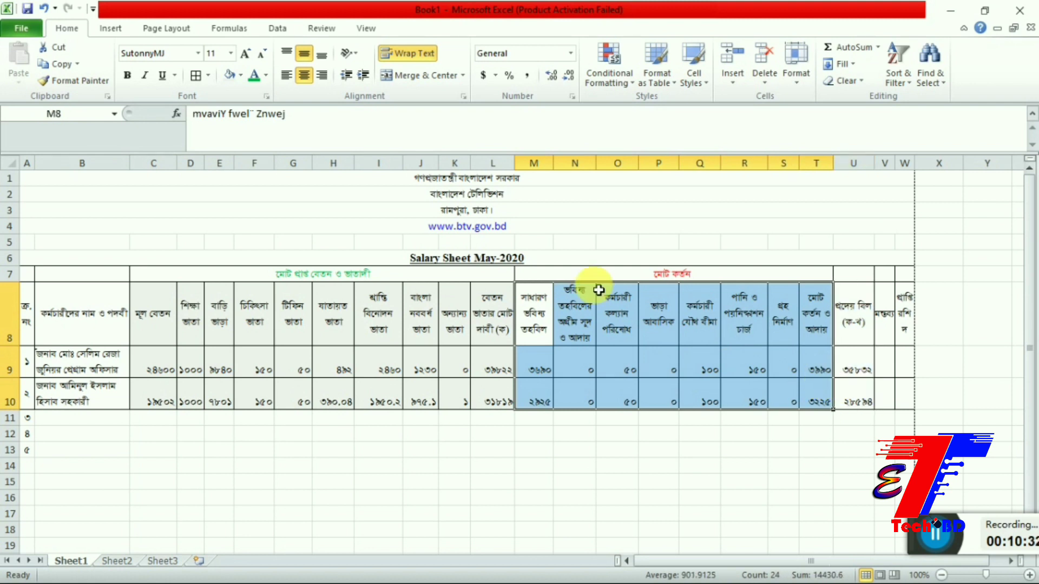
Step: Apply a light lavender theme fill to the deduction cells M8:T10
click(268, 76)
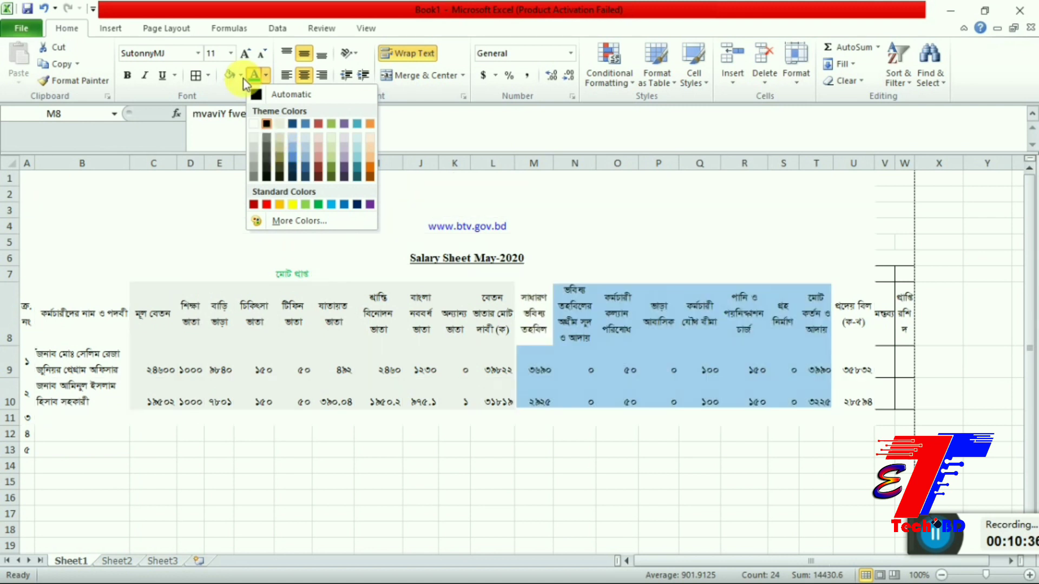
click(242, 76)
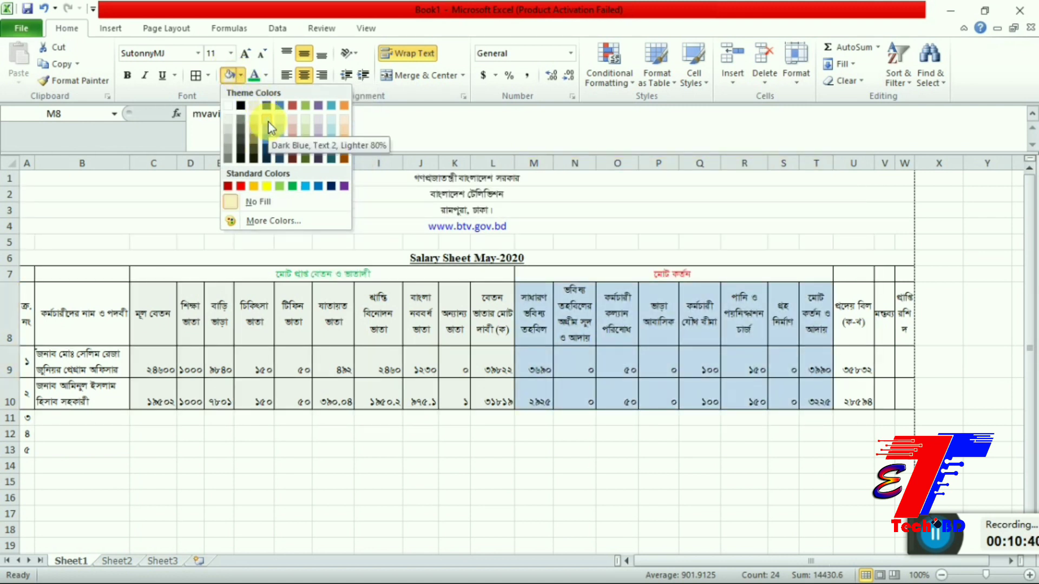
click(319, 118)
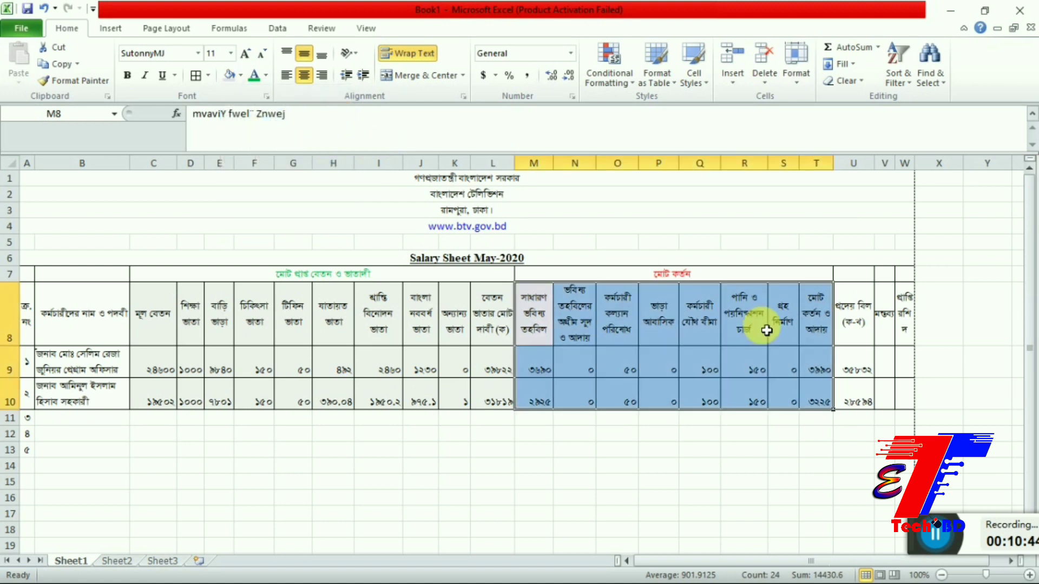